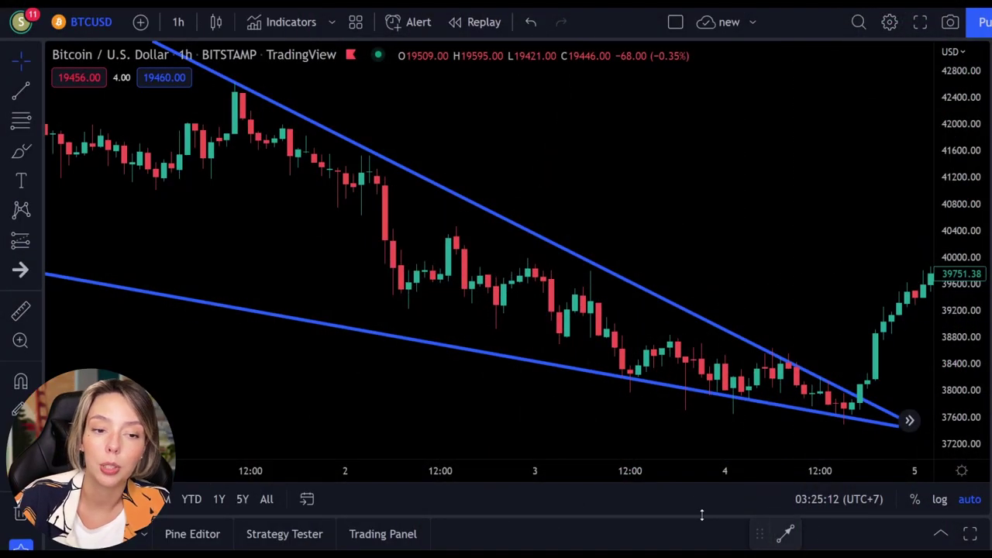
Brush a narrowing zigzag between the two blue wedge lines ending in an upward breakout arrow, and undo the stroke.
{"action": "left_click_drag", "start_coordinate": [780, 240], "coordinate": [749, 248]}
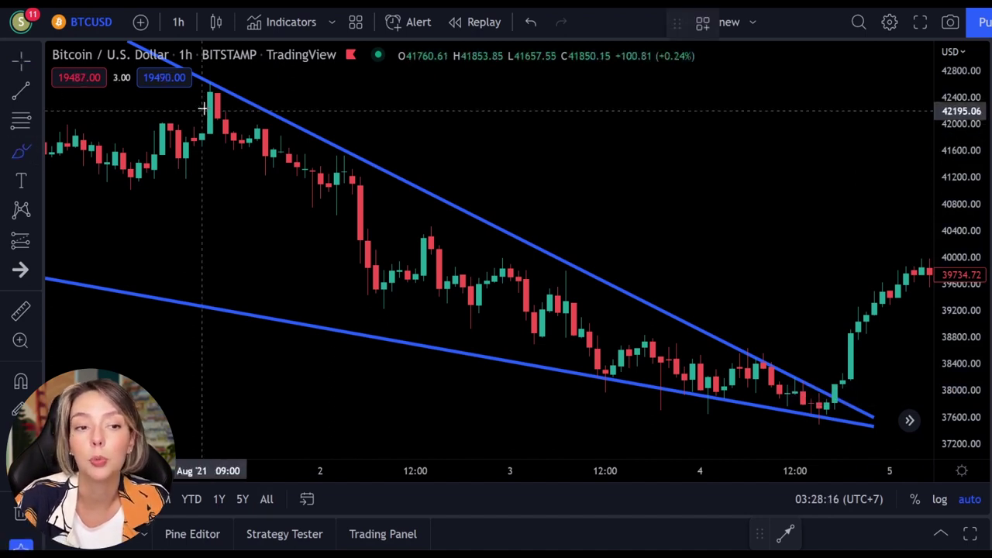
{"action": "mouse_move", "coordinate": [210, 99]}
{"action": "left_mouse_down"}
{"action": "mouse_move", "coordinate": [370, 317]}
{"action": "mouse_move", "coordinate": [473, 275]}
{"action": "mouse_move", "coordinate": [532, 281]}
{"action": "mouse_move", "coordinate": [589, 361]}
{"action": "mouse_move", "coordinate": [674, 324]}
{"action": "mouse_move", "coordinate": [720, 388]}
{"action": "mouse_move", "coordinate": [737, 361]}
{"action": "mouse_move", "coordinate": [775, 361]}
{"action": "mouse_move", "coordinate": [786, 410]}
{"action": "mouse_move", "coordinate": [796, 383]}
{"action": "mouse_move", "coordinate": [819, 395]}
{"action": "mouse_move", "coordinate": [853, 364]}
{"action": "mouse_move", "coordinate": [864, 231]}
{"action": "mouse_move", "coordinate": [845, 288]}
{"action": "mouse_move", "coordinate": [863, 228]}
{"action": "mouse_move", "coordinate": [876, 342]}
{"action": "left_mouse_up"}
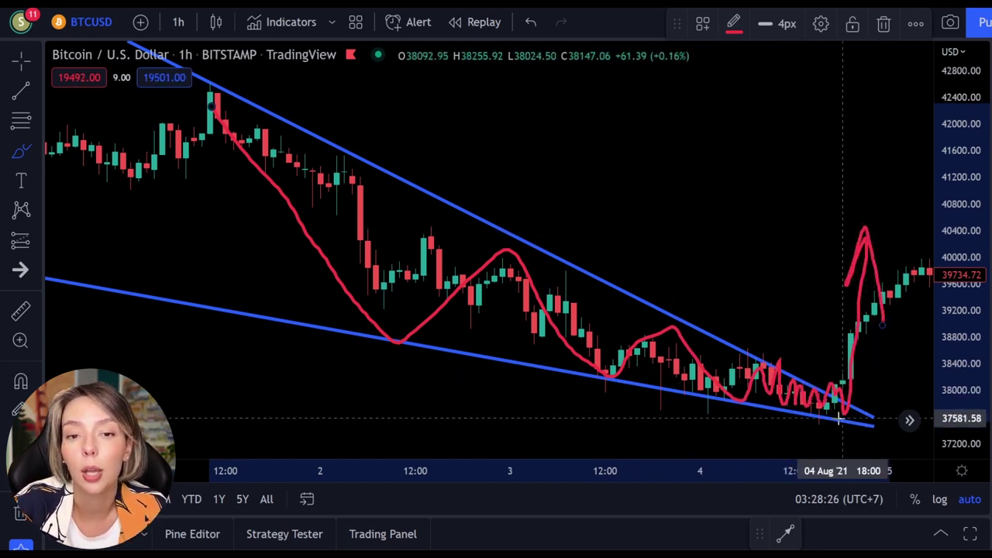
{"action": "key", "text": "ctrl+z"}
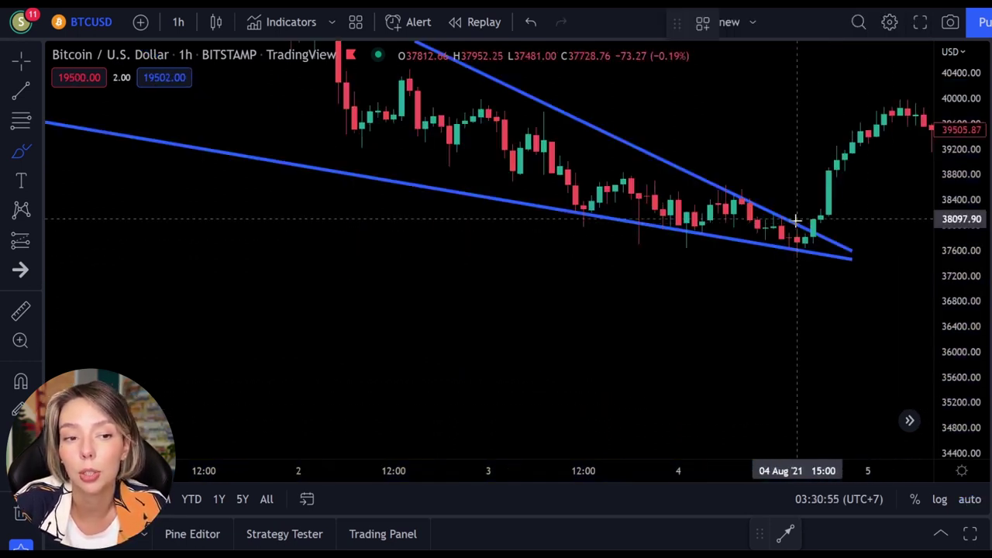
Brush one upward and one downward arrow from the wedge's tip to show both breakout directions, and undo them.
{"action": "mouse_move", "coordinate": [797, 220]}
{"action": "left_mouse_down"}
{"action": "mouse_move", "coordinate": [812, 147]}
{"action": "mouse_move", "coordinate": [765, 133]}
{"action": "left_mouse_up"}
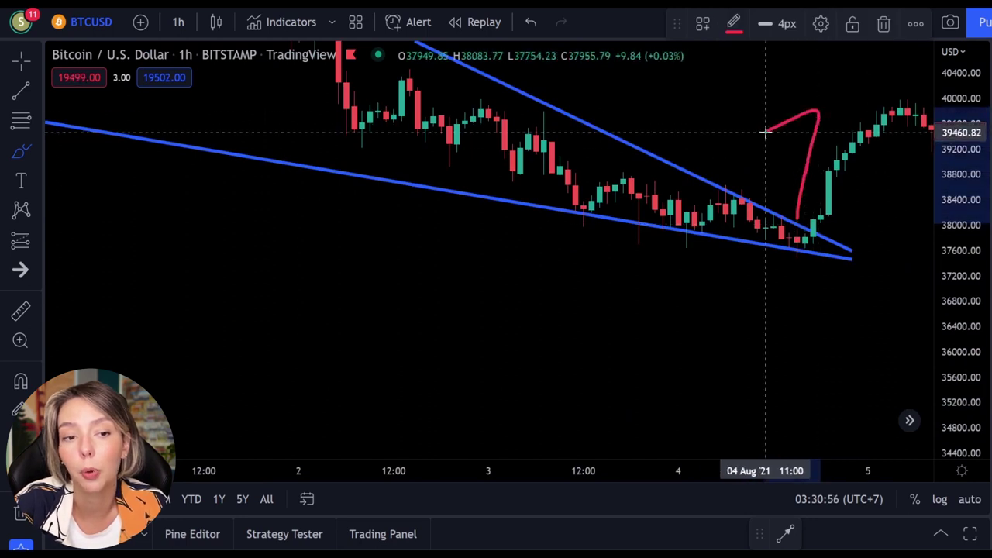
{"action": "mouse_move", "coordinate": [800, 254]}
{"action": "left_mouse_down"}
{"action": "mouse_move", "coordinate": [705, 390]}
{"action": "mouse_move", "coordinate": [731, 325]}
{"action": "mouse_move", "coordinate": [755, 370]}
{"action": "mouse_move", "coordinate": [788, 356]}
{"action": "left_mouse_up"}
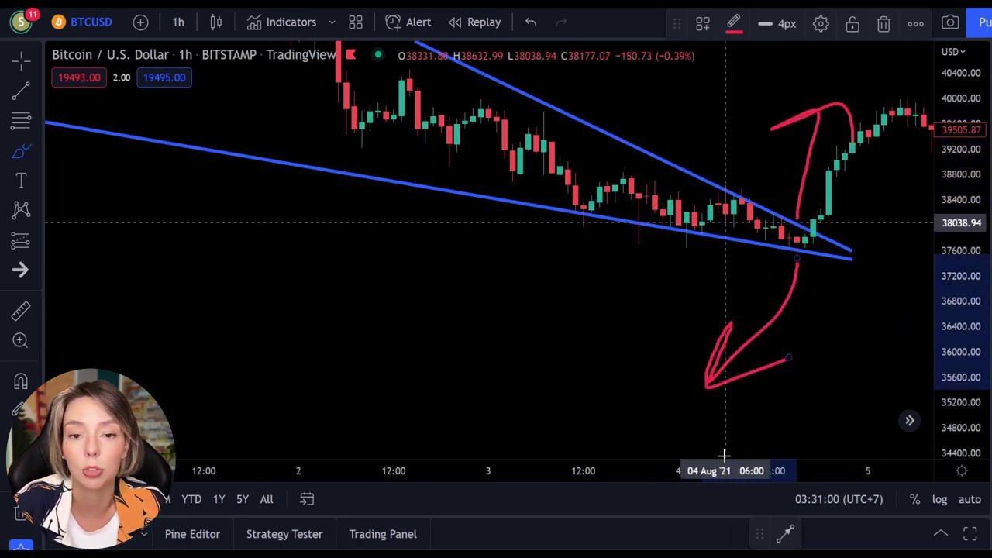
{"action": "key", "text": "ctrl+z"}
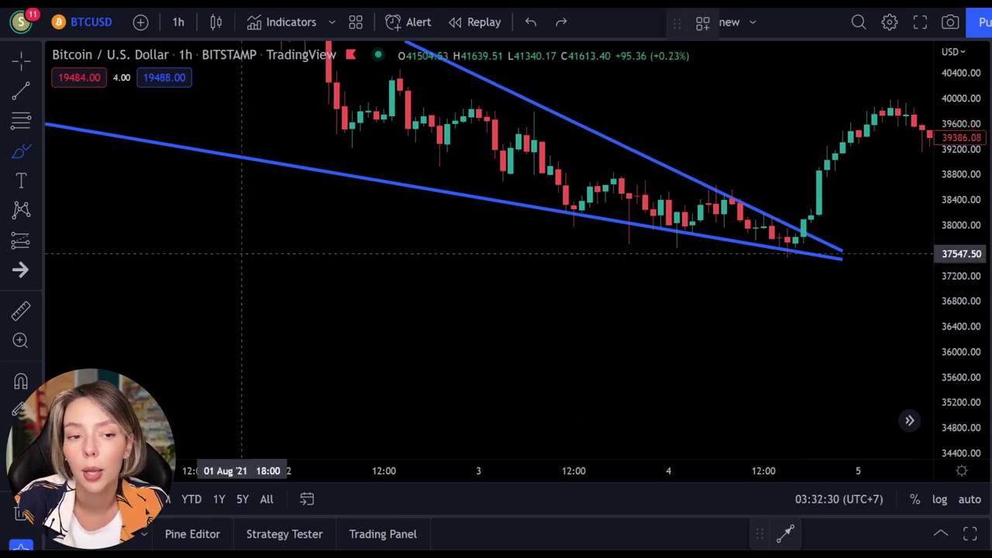
Sketch an upward breakout arrow with the brush from the wedge's narrow end, and undo its strokes.
{"action": "left_click", "coordinate": [21, 60]}
{"action": "mouse_move", "coordinate": [483, 262]}
{"action": "left_mouse_down"}
{"action": "mouse_move", "coordinate": [516, 356]}
{"action": "mouse_move", "coordinate": [519, 419]}
{"action": "left_mouse_up"}
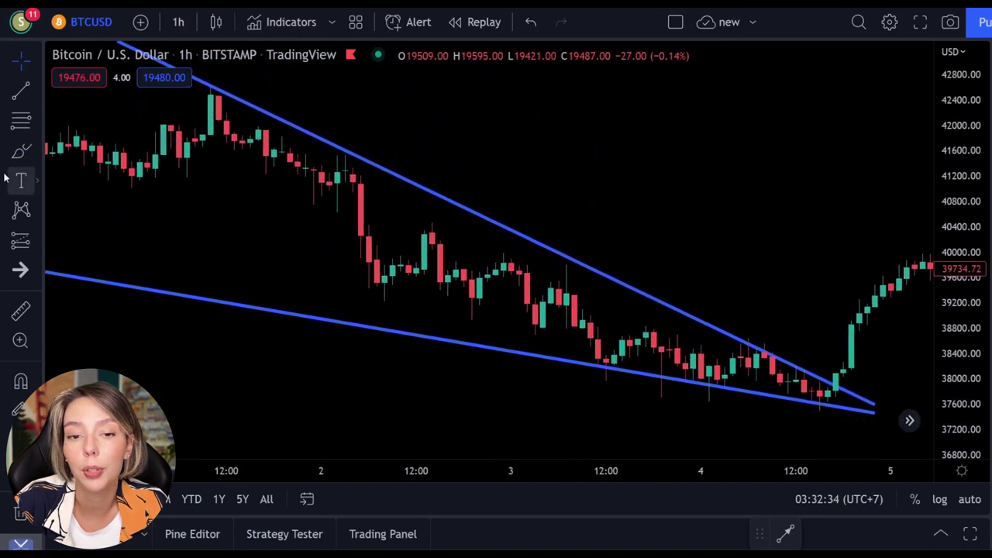
{"action": "mouse_move", "coordinate": [807, 354]}
{"action": "left_mouse_down"}
{"action": "mouse_move", "coordinate": [855, 225]}
{"action": "mouse_move", "coordinate": [848, 184]}
{"action": "mouse_move", "coordinate": [799, 216]}
{"action": "left_mouse_up"}
{"action": "left_click_drag", "start_coordinate": [887, 161], "coordinate": [874, 285]}
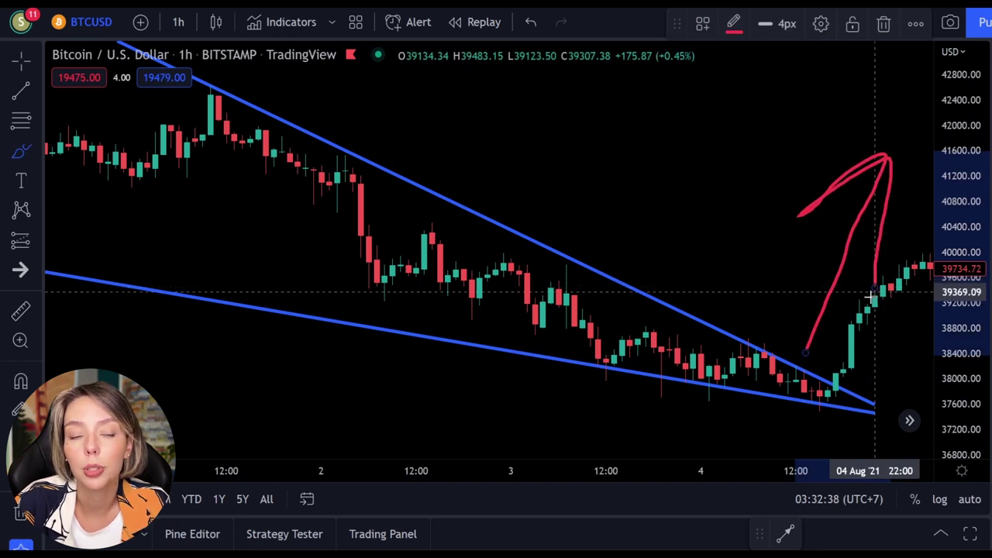
{"action": "key", "text": "ctrl+z"}
{"action": "key", "text": "ctrl+z"}
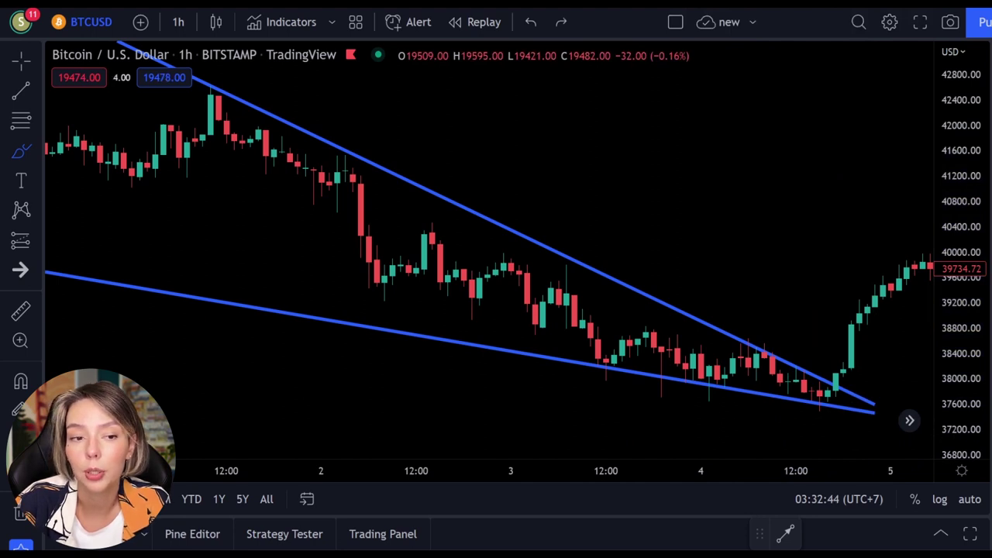
{"action": "left_click_drag", "start_coordinate": [789, 270], "coordinate": [790, 73]}
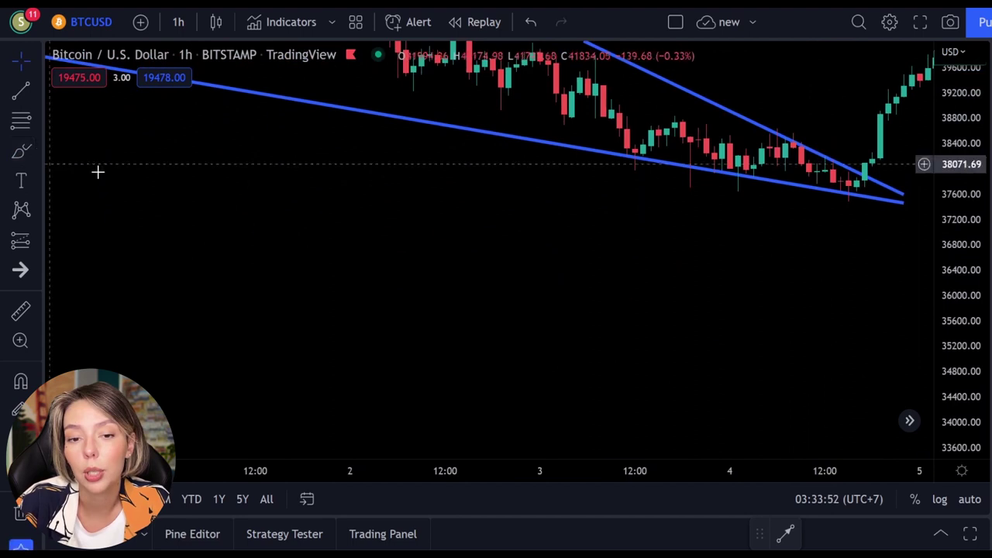
{"action": "mouse_move", "coordinate": [845, 198]}
{"action": "left_mouse_down"}
{"action": "mouse_move", "coordinate": [675, 390]}
{"action": "mouse_move", "coordinate": [658, 385]}
{"action": "mouse_move", "coordinate": [824, 385]}
{"action": "left_mouse_up"}
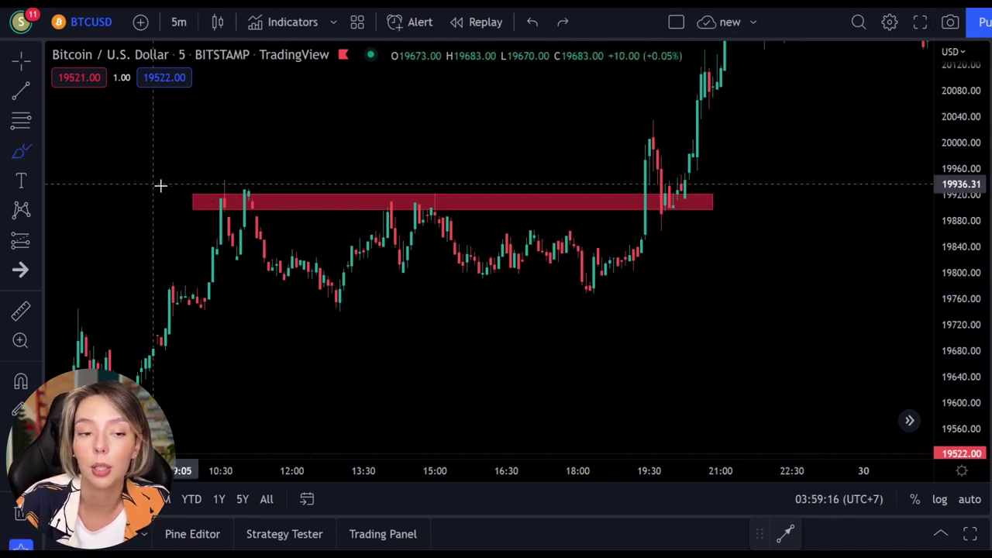
Circle the price touches along the red resistance zone on the 5-minute chart with the brush.
{"action": "mouse_move", "coordinate": [229, 182]}
{"action": "left_mouse_down"}
{"action": "mouse_move", "coordinate": [199, 203]}
{"action": "mouse_move", "coordinate": [225, 183]}
{"action": "mouse_move", "coordinate": [237, 208]}
{"action": "mouse_move", "coordinate": [266, 195]}
{"action": "left_mouse_up"}
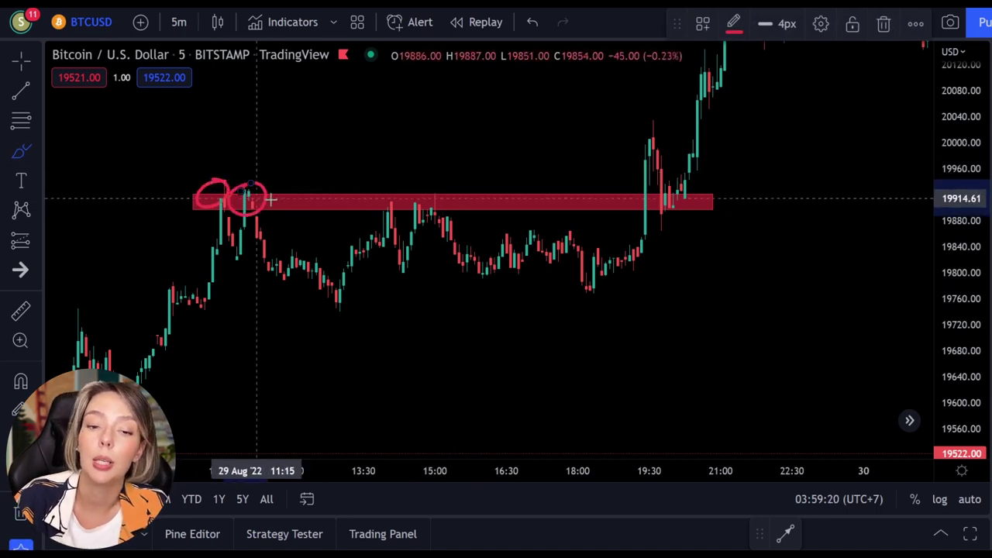
{"action": "left_click_drag", "start_coordinate": [390, 184], "coordinate": [351, 179]}
{"action": "left_click_drag", "start_coordinate": [438, 189], "coordinate": [450, 196]}
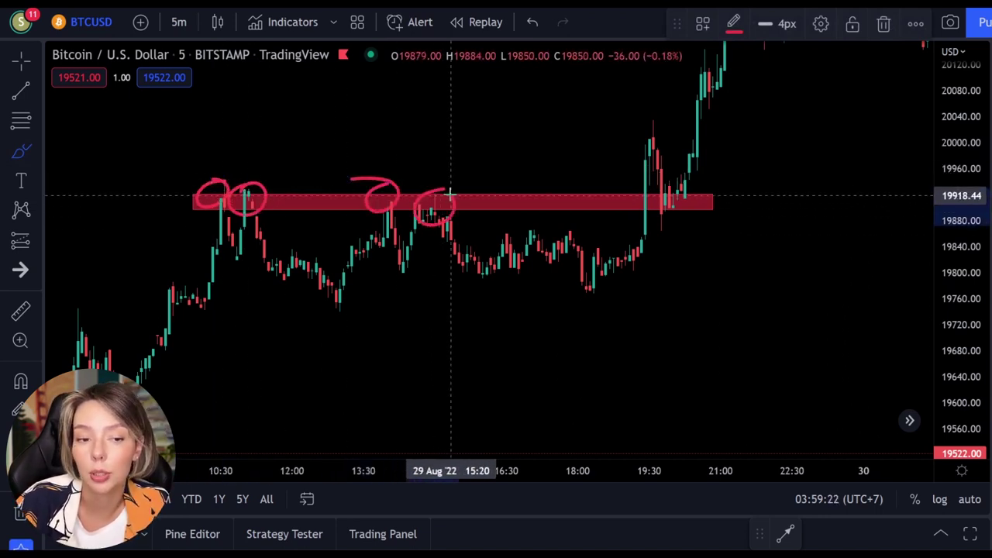
Brush three downward arrows beneath the circled touches to show the rejections from the resistance zone.
{"action": "mouse_move", "coordinate": [209, 220]}
{"action": "left_mouse_down"}
{"action": "mouse_move", "coordinate": [249, 277]}
{"action": "mouse_move", "coordinate": [226, 289]}
{"action": "left_mouse_up"}
{"action": "mouse_move", "coordinate": [275, 225]}
{"action": "left_mouse_down"}
{"action": "mouse_move", "coordinate": [354, 295]}
{"action": "mouse_move", "coordinate": [310, 299]}
{"action": "mouse_move", "coordinate": [352, 288]}
{"action": "left_mouse_up"}
{"action": "mouse_move", "coordinate": [388, 213]}
{"action": "left_mouse_down"}
{"action": "mouse_move", "coordinate": [428, 322]}
{"action": "mouse_move", "coordinate": [367, 333]}
{"action": "left_mouse_up"}
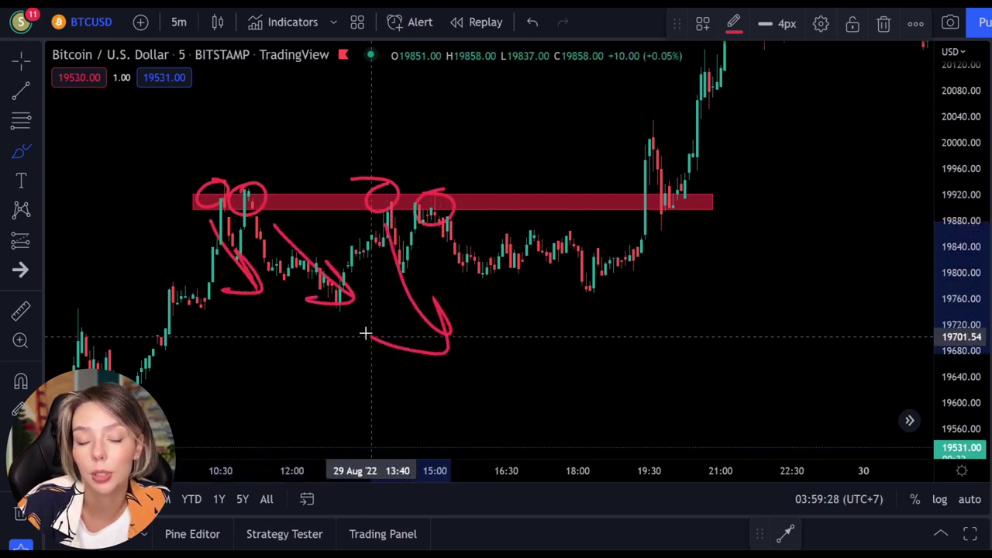
Undo the brushed circles and arrows around the red resistance zone.
{"action": "key", "text": "ctrl+z"}
{"action": "key", "text": "ctrl+z"}
{"action": "key", "text": "ctrl+z"}
{"action": "key", "text": "ctrl+z"}
{"action": "key", "text": "ctrl+z"}
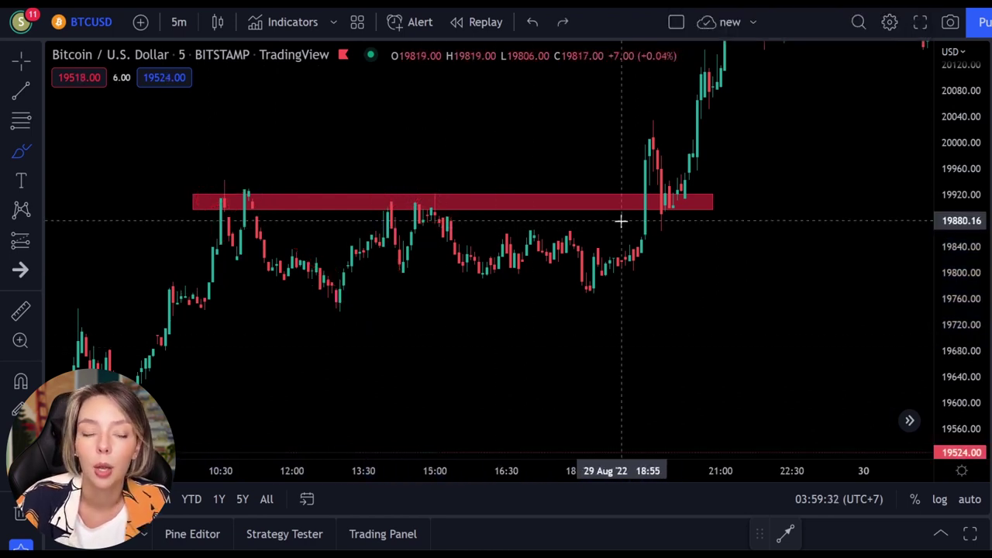
Brush a stroke over the breakout at the end of the red resistance zone, and undo it.
{"action": "mouse_move", "coordinate": [624, 221]}
{"action": "left_mouse_down"}
{"action": "mouse_move", "coordinate": [635, 195]}
{"action": "mouse_move", "coordinate": [615, 122]}
{"action": "mouse_move", "coordinate": [649, 93]}
{"action": "mouse_move", "coordinate": [700, 199]}
{"action": "mouse_move", "coordinate": [684, 213]}
{"action": "mouse_move", "coordinate": [716, 231]}
{"action": "mouse_move", "coordinate": [760, 231]}
{"action": "left_mouse_up"}
{"action": "key", "text": "ctrl+z"}
{"action": "key", "text": "ctrl+z"}
{"action": "key", "text": "ctrl+z"}
{"action": "key", "text": "ctrl+z"}
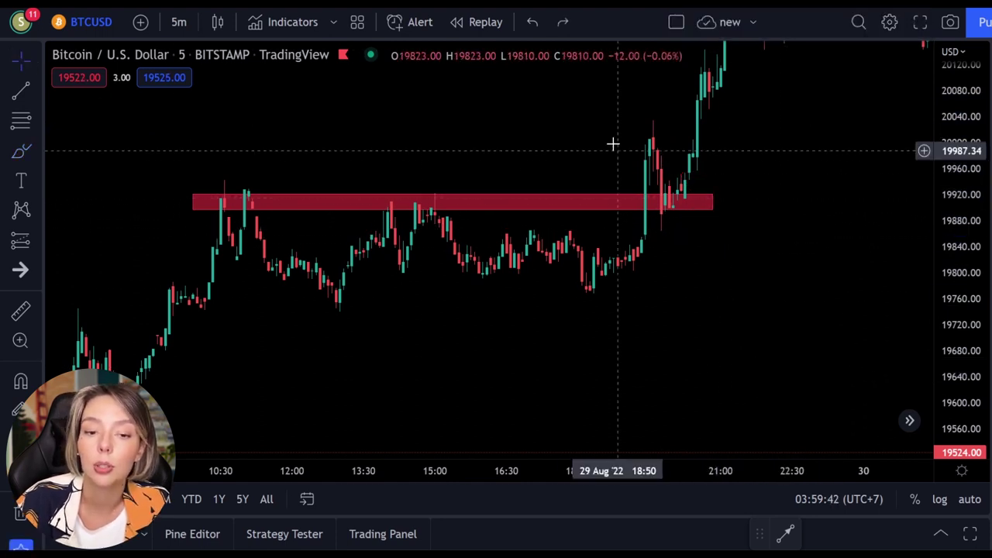
Brush an upward arrow beside the rally that starts at the end of the red zone, and remove it.
{"action": "left_click_drag", "start_coordinate": [595, 139], "coordinate": [447, 270]}
{"action": "left_click", "coordinate": [21, 155]}
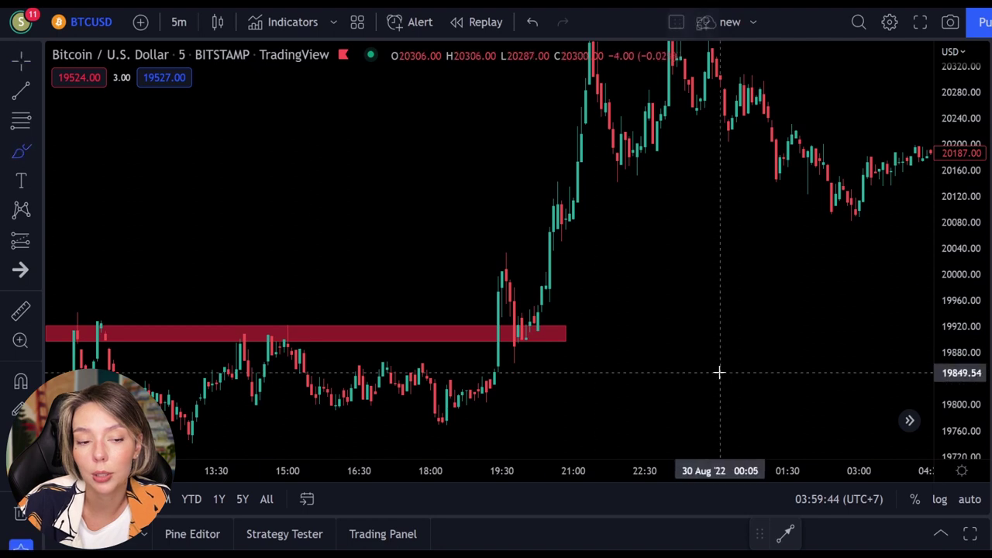
{"action": "mouse_move", "coordinate": [584, 328]}
{"action": "left_mouse_down"}
{"action": "mouse_move", "coordinate": [627, 191]}
{"action": "mouse_move", "coordinate": [684, 165]}
{"action": "mouse_move", "coordinate": [644, 290]}
{"action": "left_mouse_up"}
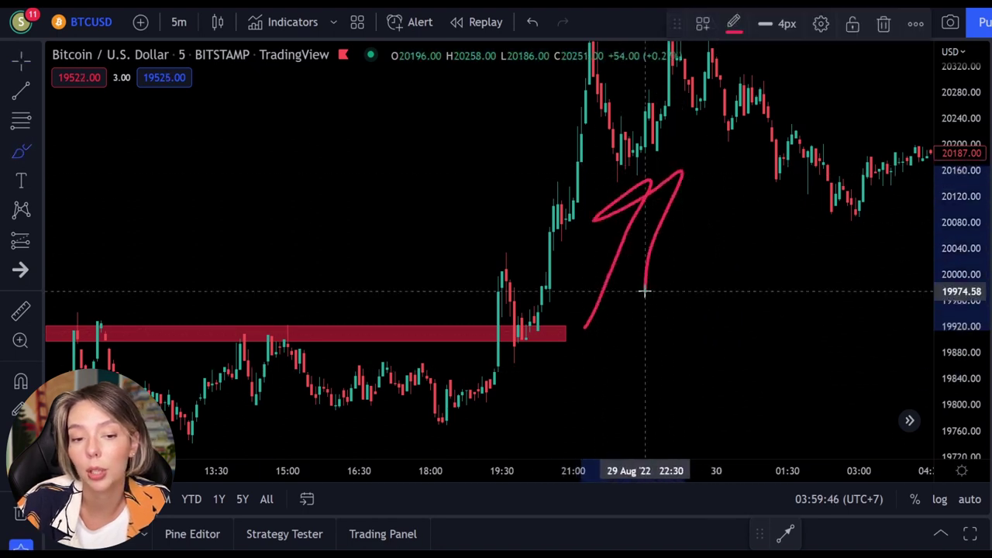
{"action": "key", "text": "Delete"}
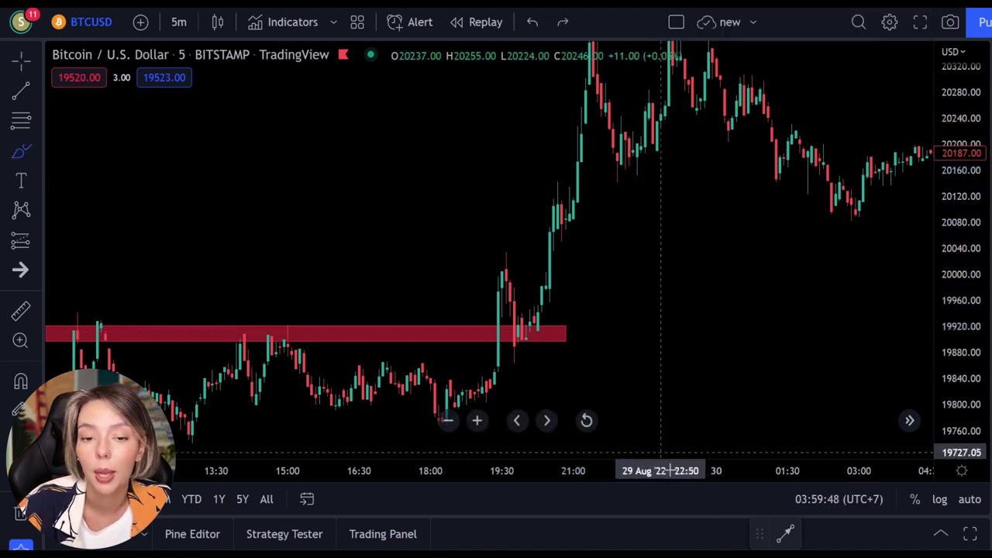
Examine the breakout above the red resistance zone and the price's return to it around 19:30 to 20:00.
{"action": "left_click_drag", "start_coordinate": [438, 220], "coordinate": [578, 137]}
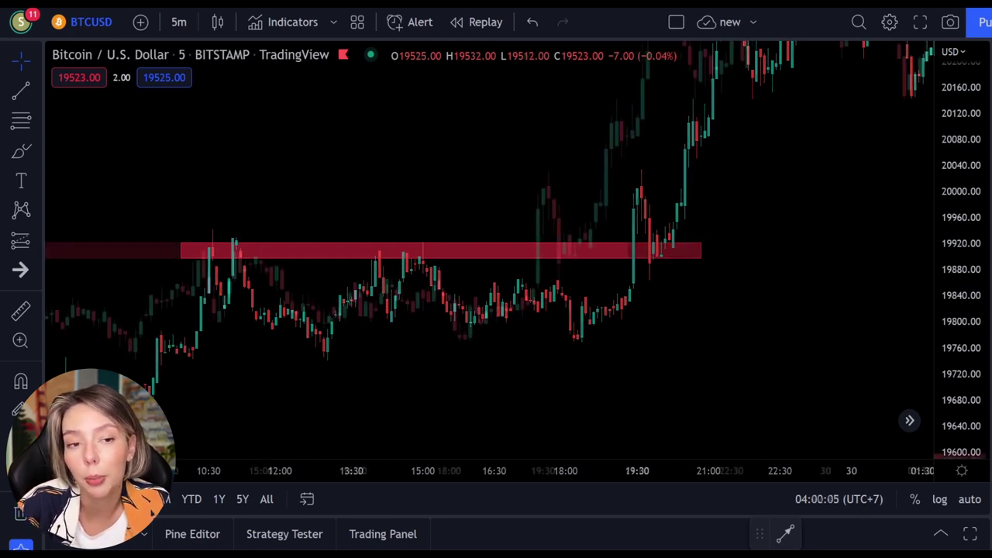
{"action": "scroll", "coordinate": [613, 350], "scroll_direction": "up", "scroll_amount": 3}
{"action": "scroll", "coordinate": [610, 333], "scroll_direction": "down", "scroll_amount": 3}
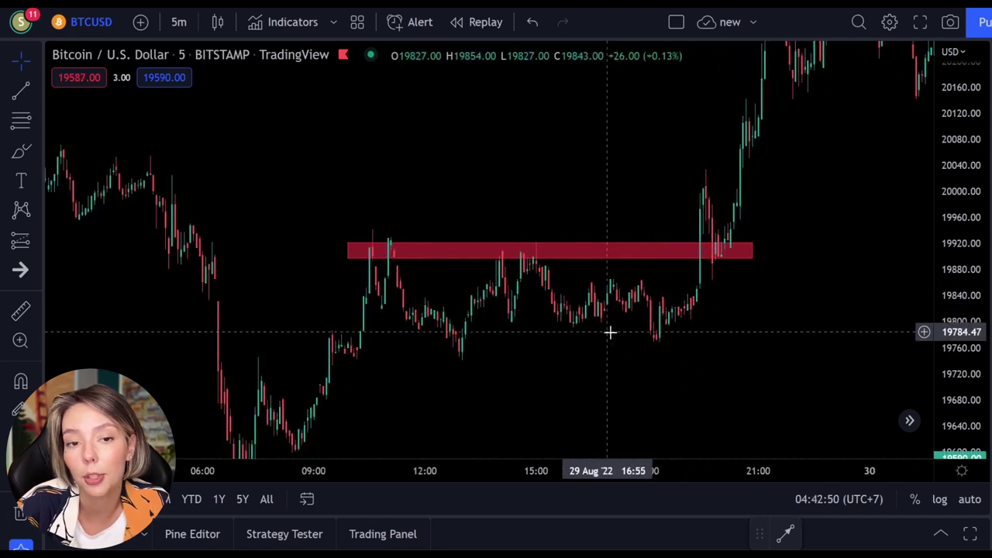
{"action": "scroll", "coordinate": [648, 341], "scroll_direction": "up", "scroll_amount": 2}
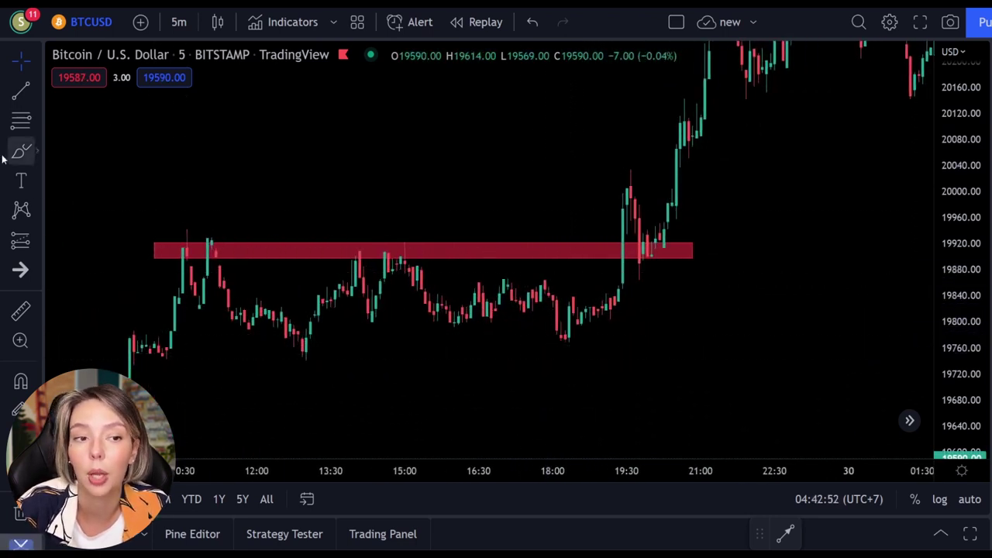
{"action": "left_click_drag", "start_coordinate": [548, 176], "coordinate": [458, 186]}
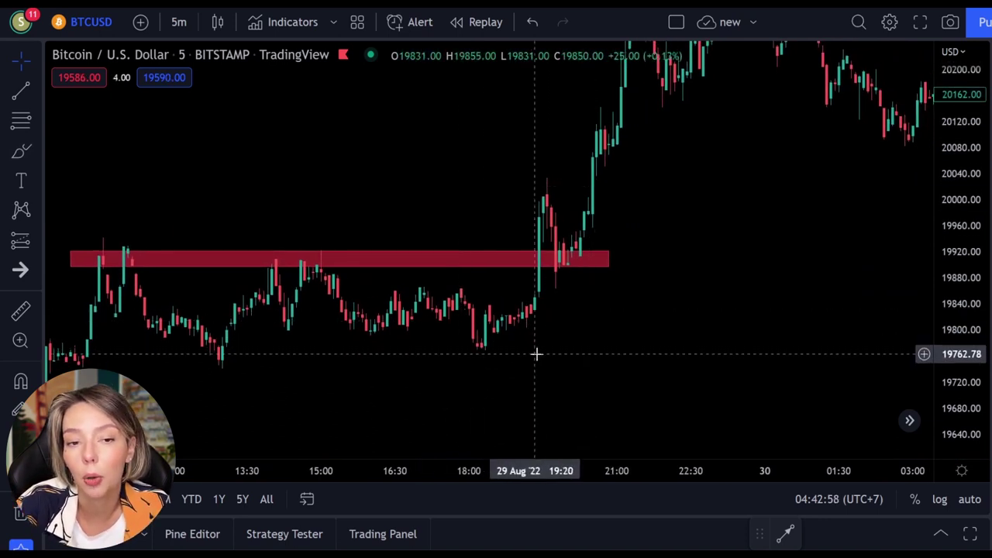
{"action": "scroll", "coordinate": [582, 323], "scroll_direction": "up", "scroll_amount": 2}
{"action": "scroll", "coordinate": [582, 322], "scroll_direction": "left", "scroll_amount": 3}
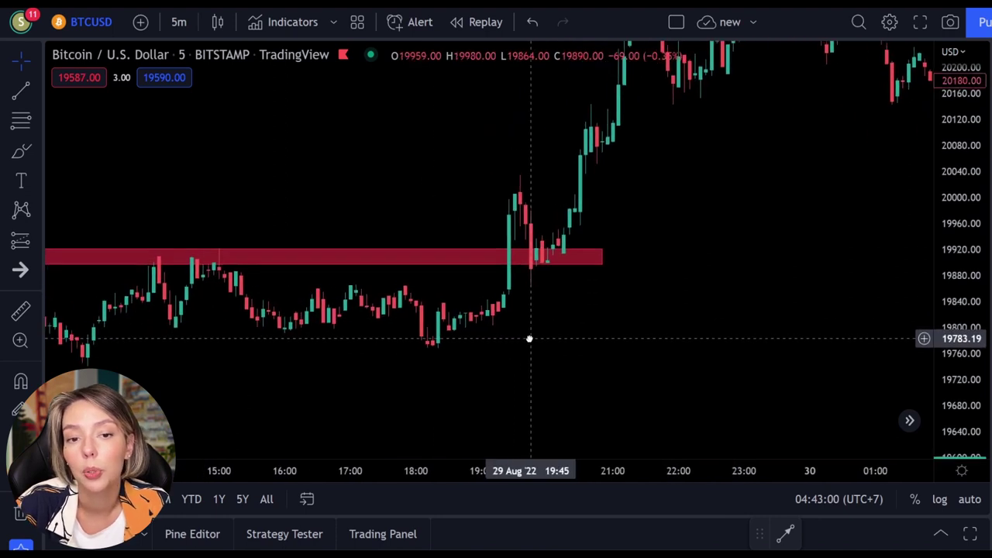
{"action": "left_click_drag", "start_coordinate": [969, 170], "coordinate": [968, 248]}
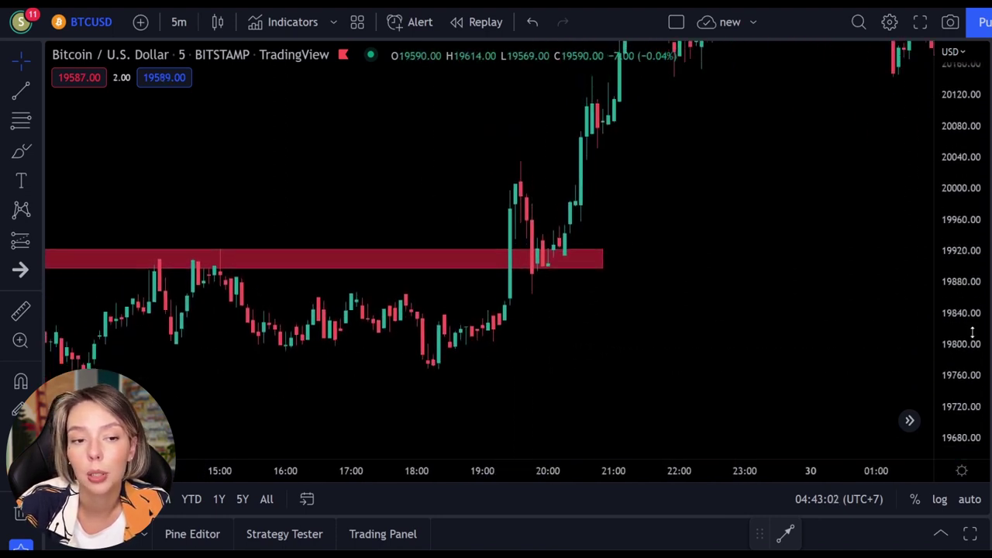
{"action": "left_click_drag", "start_coordinate": [822, 275], "coordinate": [793, 295]}
Circle the candles retesting the red zone after the breakout with the brush, and undo the circle.
{"action": "left_click", "coordinate": [22, 152]}
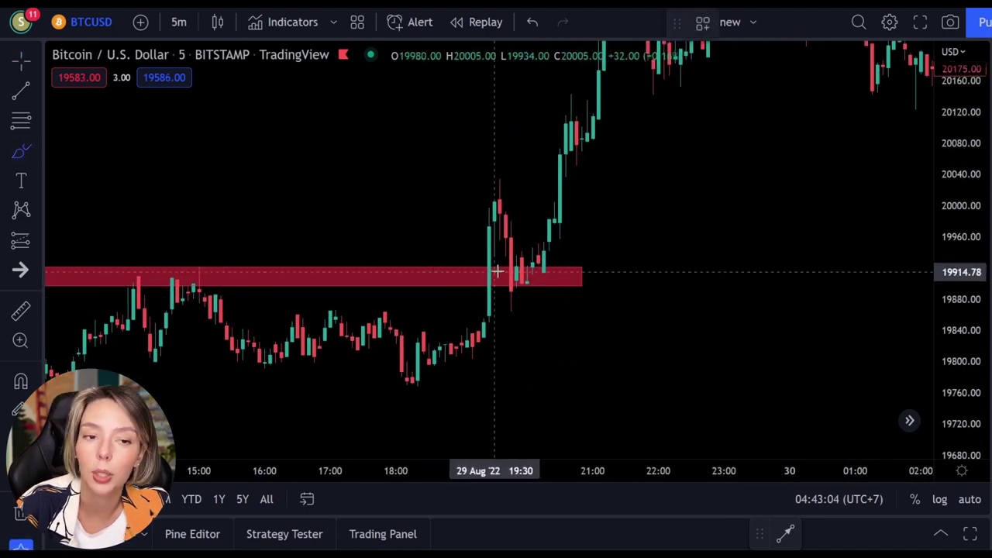
{"action": "left_click_drag", "start_coordinate": [538, 272], "coordinate": [552, 306]}
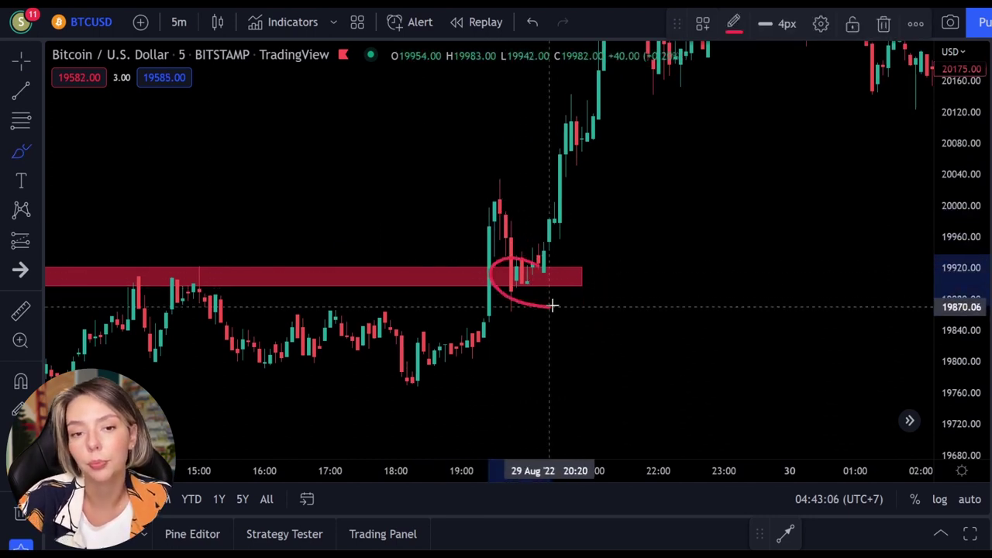
{"action": "key", "text": "ctrl+z"}
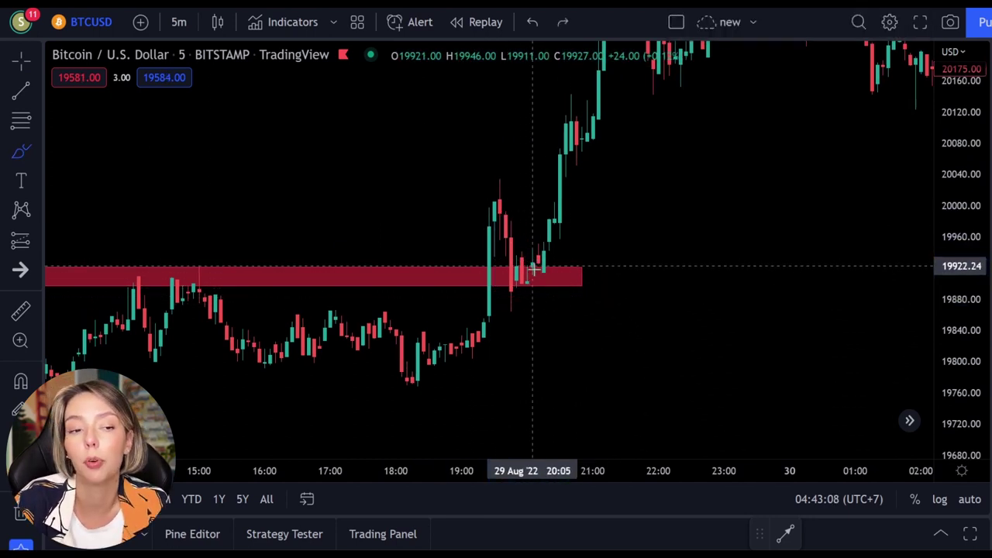
Brush an upward arrow beside the breakout candle and a downward stroke along the pullback, undoing each one.
{"action": "mouse_move", "coordinate": [463, 314]}
{"action": "left_mouse_down"}
{"action": "mouse_move", "coordinate": [473, 168]}
{"action": "mouse_move", "coordinate": [488, 207]}
{"action": "left_mouse_up"}
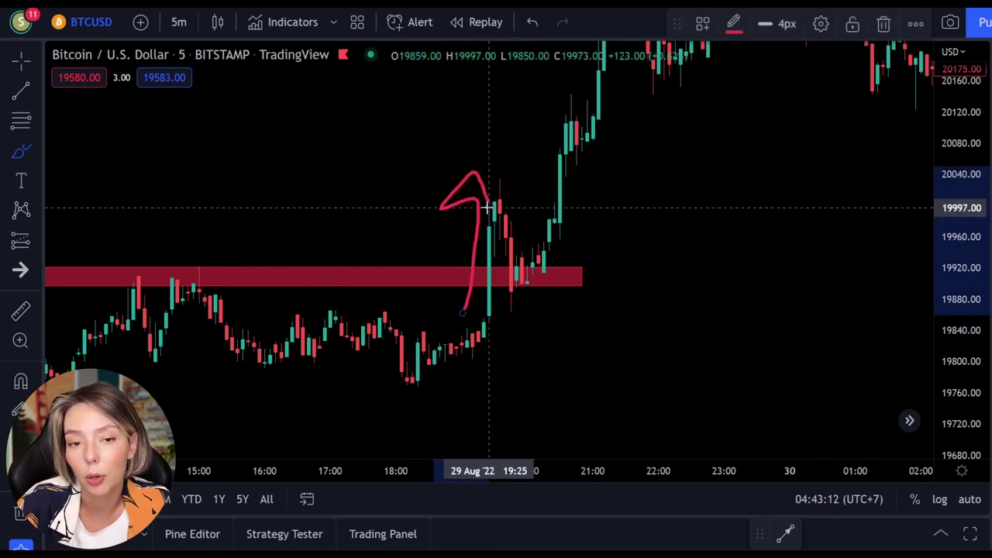
{"action": "key", "text": "ctrl+z"}
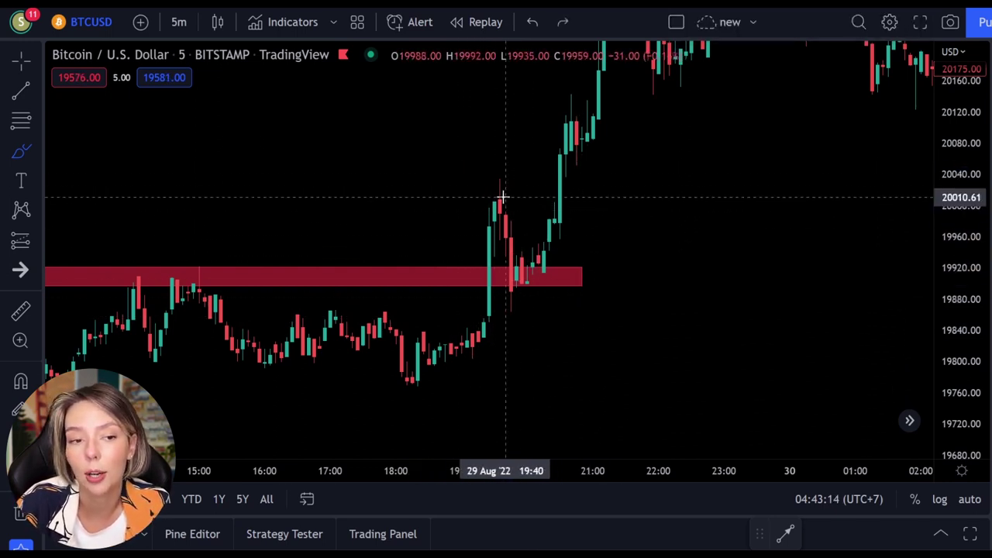
{"action": "left_click_drag", "start_coordinate": [502, 200], "coordinate": [571, 329]}
{"action": "key", "text": "ctrl+z"}
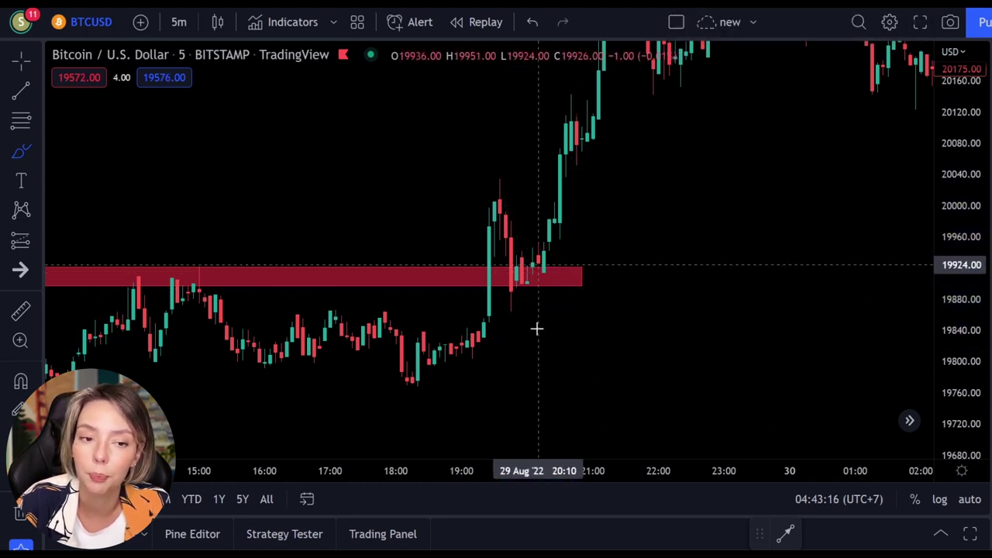
Brush short marks over the red zone at the retest candles and just before the breakout, undoing each one.
{"action": "left_click_drag", "start_coordinate": [511, 286], "coordinate": [527, 280]}
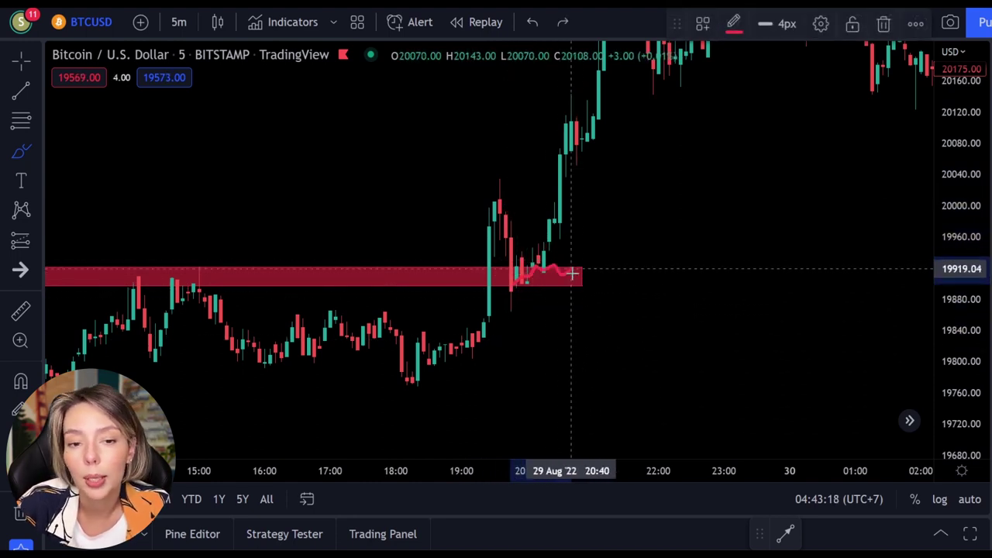
{"action": "key", "text": "ctrl+z"}
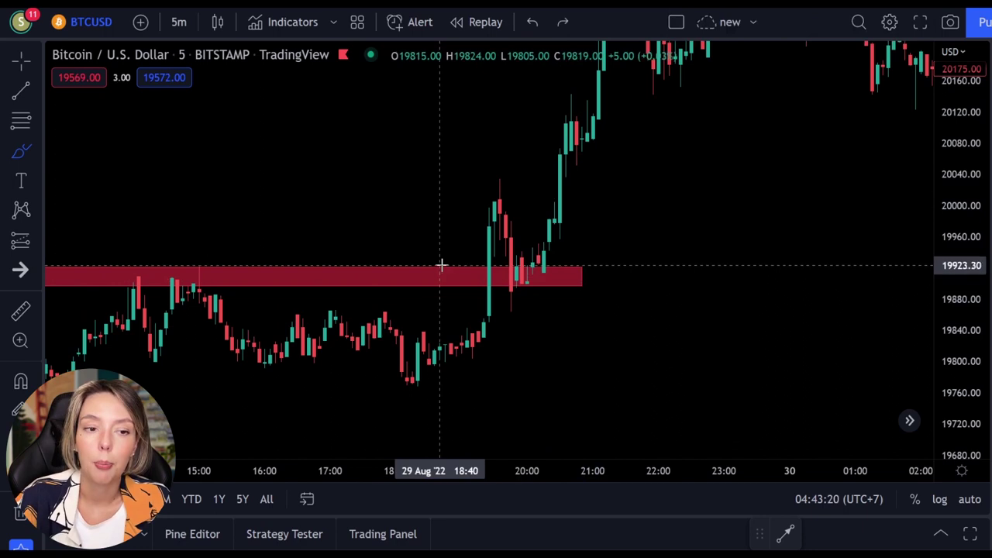
{"action": "left_click_drag", "start_coordinate": [441, 265], "coordinate": [454, 303]}
{"action": "key", "text": "ctrl+z"}
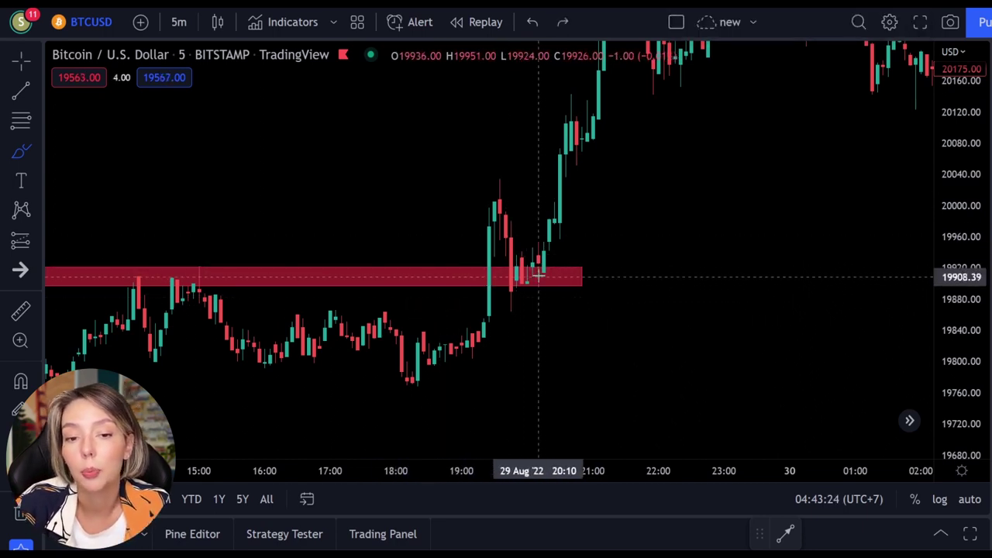
{"action": "left_click_drag", "start_coordinate": [539, 275], "coordinate": [518, 318]}
{"action": "key", "text": "ctrl+z"}
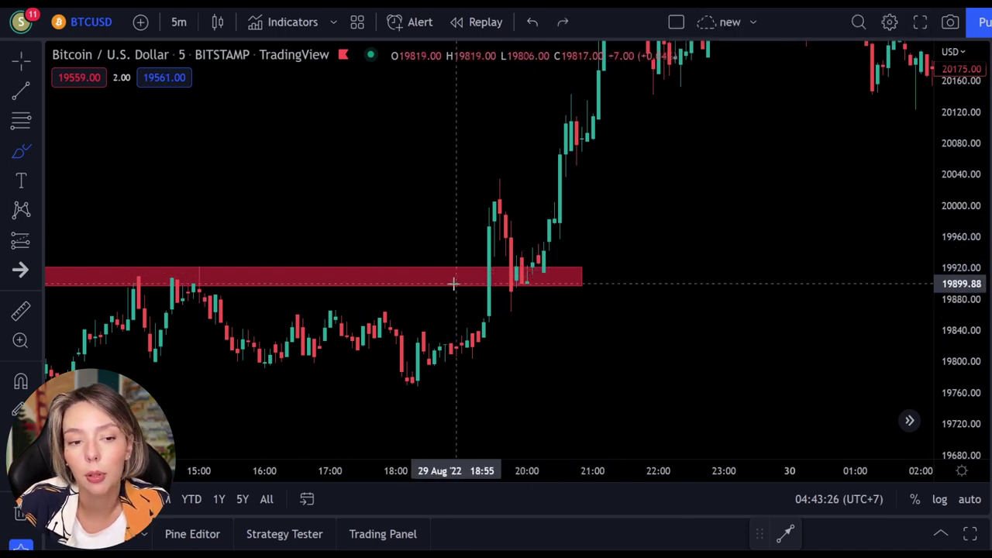
Brush a downward arrow along the pullback into the red zone and undo it, and circle the retest candles around 20:00.
{"action": "mouse_move", "coordinate": [454, 284]}
{"action": "left_mouse_down"}
{"action": "mouse_move", "coordinate": [483, 193]}
{"action": "mouse_move", "coordinate": [486, 233]}
{"action": "mouse_move", "coordinate": [521, 257]}
{"action": "left_mouse_up"}
{"action": "key", "text": "ctrl+z"}
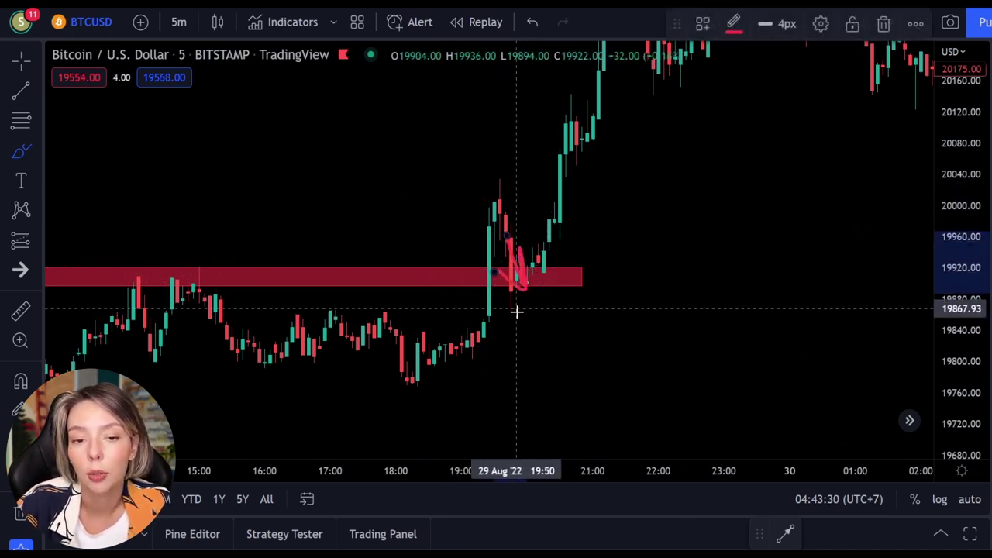
{"action": "key", "text": "ctrl+z"}
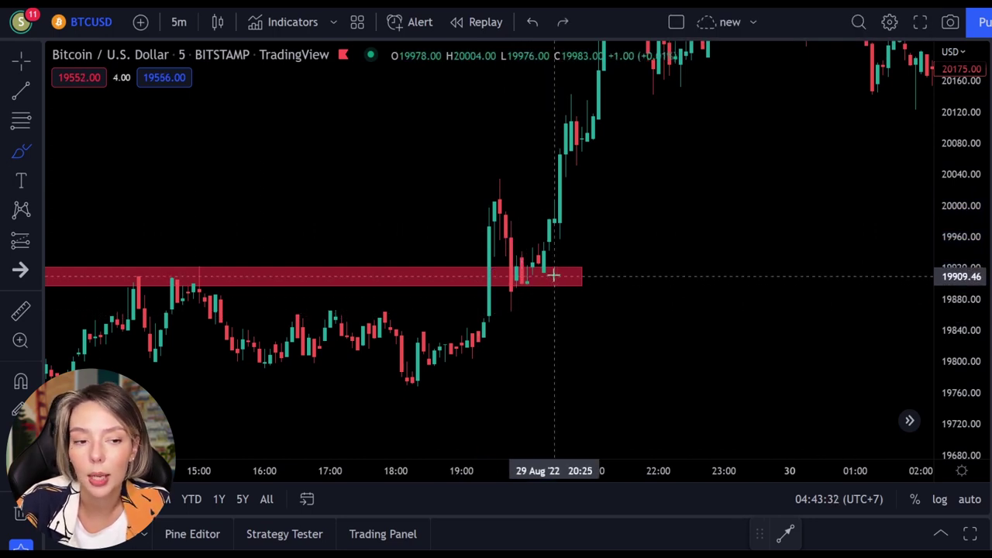
{"action": "left_click_drag", "start_coordinate": [555, 275], "coordinate": [537, 263]}
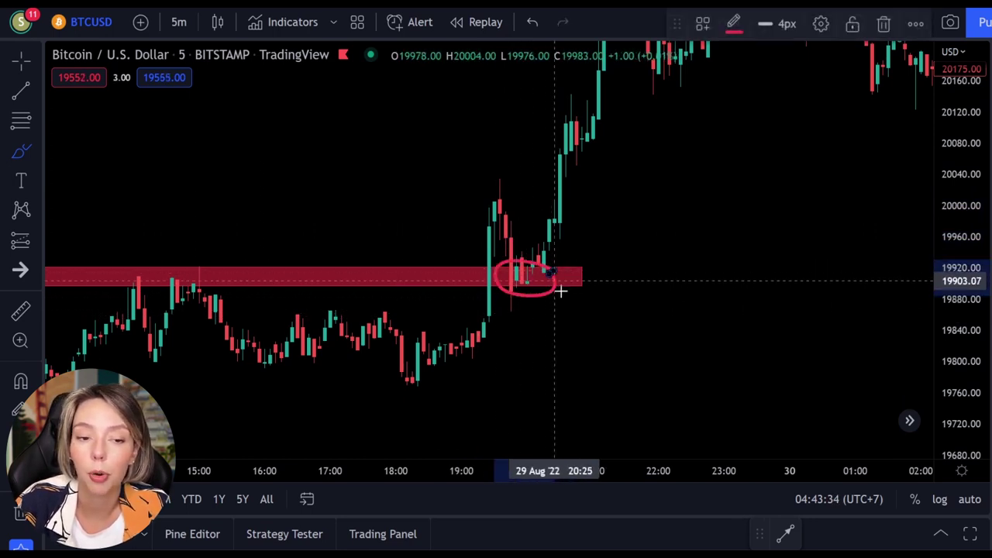
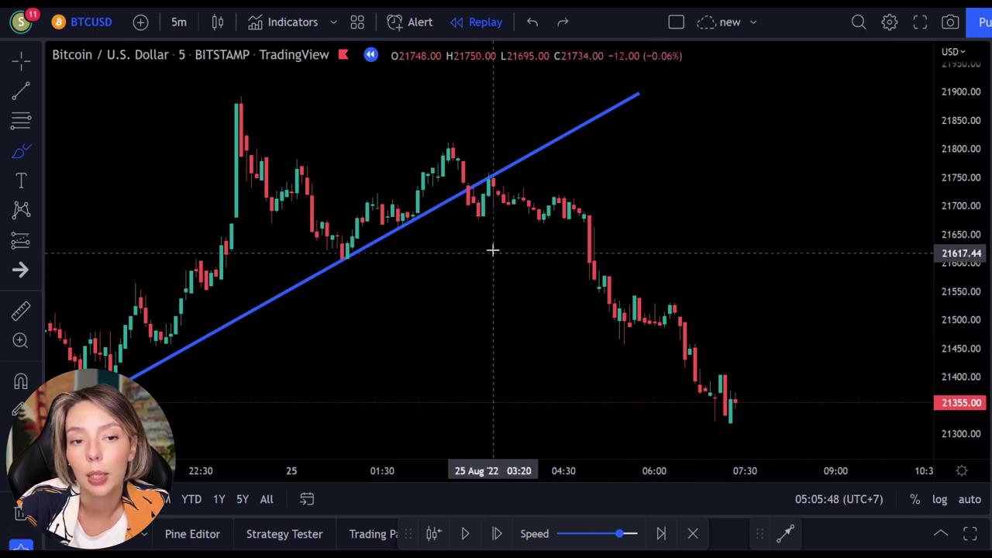
Brush temporary marks at the rising trendline's retest and around the breakdown candles below it, undoing each one.
{"action": "mouse_move", "coordinate": [490, 165]}
{"action": "left_mouse_down"}
{"action": "mouse_move", "coordinate": [481, 162]}
{"action": "mouse_move", "coordinate": [510, 165]}
{"action": "left_mouse_up"}
{"action": "key", "text": "ctrl+z"}
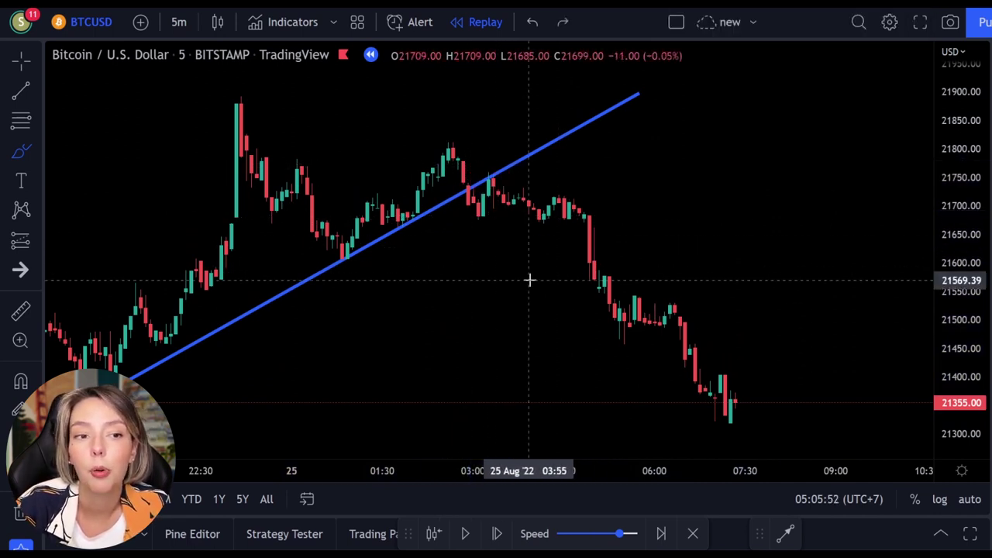
{"action": "left_click_drag", "start_coordinate": [965, 256], "coordinate": [970, 104]}
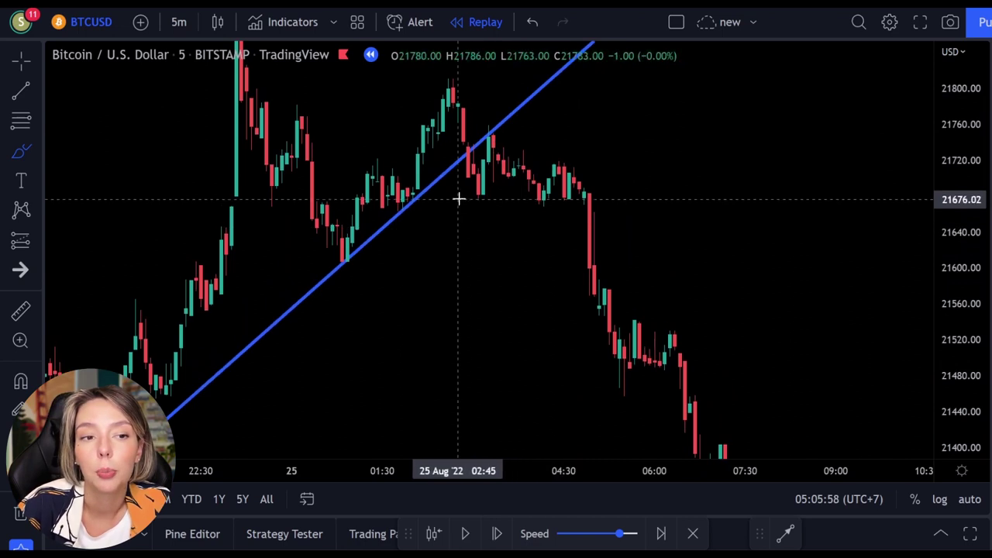
{"action": "mouse_move", "coordinate": [449, 196]}
{"action": "left_mouse_down"}
{"action": "mouse_move", "coordinate": [533, 190]}
{"action": "mouse_move", "coordinate": [530, 220]}
{"action": "left_mouse_up"}
{"action": "key", "text": "ctrl+z"}
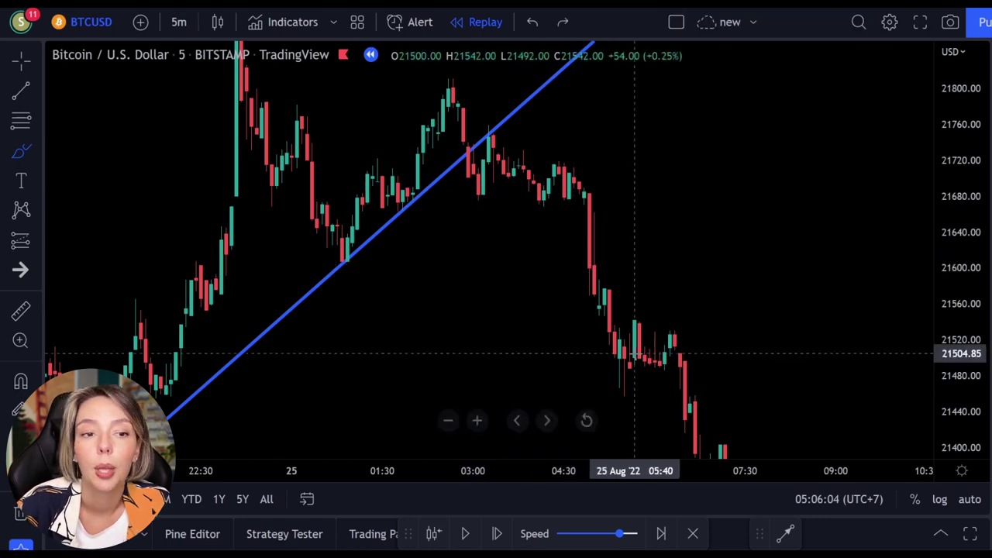
Circle the point where price retests the broken rising trendline and brush another mark there, undoing both.
{"action": "mouse_move", "coordinate": [511, 119]}
{"action": "left_mouse_down"}
{"action": "mouse_move", "coordinate": [489, 124]}
{"action": "mouse_move", "coordinate": [511, 107]}
{"action": "left_mouse_up"}
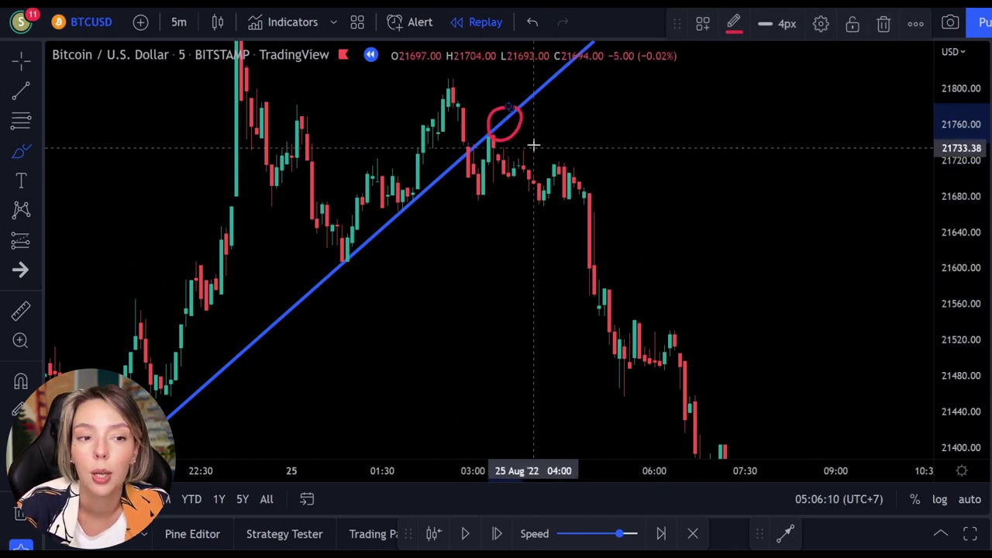
{"action": "key", "text": "ctrl+z"}
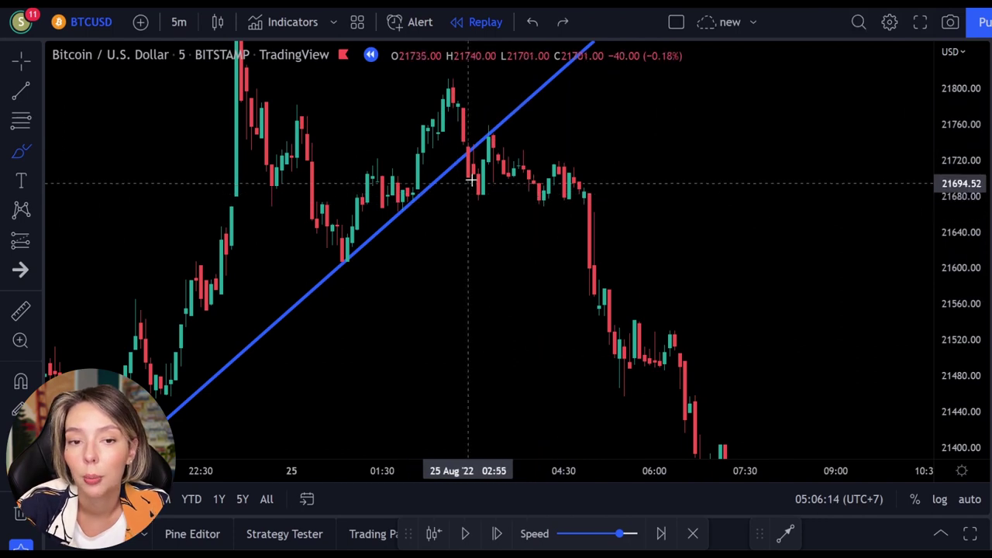
{"action": "left_click_drag", "start_coordinate": [496, 117], "coordinate": [481, 159]}
{"action": "key", "text": "ctrl+z"}
Brush a support line under the lows near 21,680, circles at the trendline retest and second low, and a downward arrow, and undo them all.
{"action": "left_click_drag", "start_coordinate": [460, 189], "coordinate": [530, 196]}
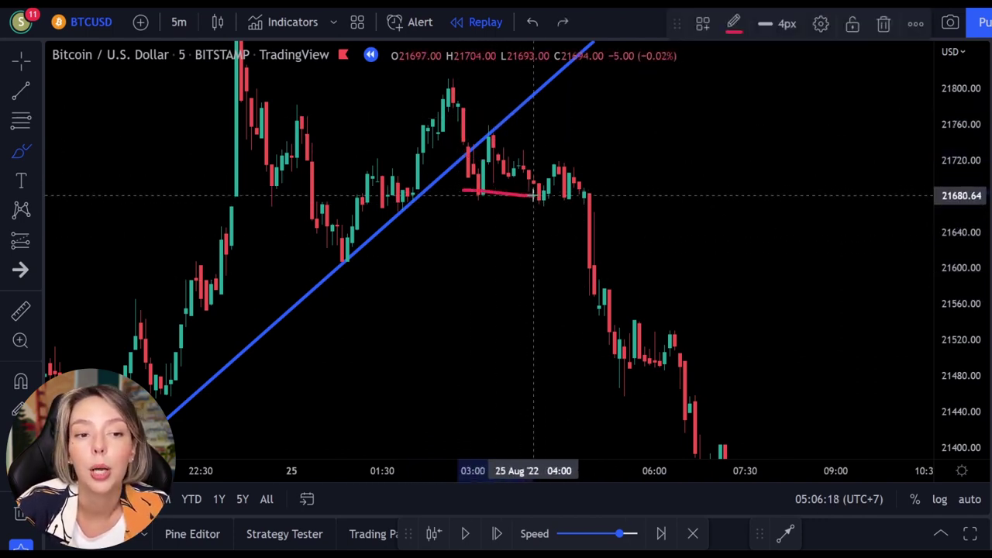
{"action": "left_click_drag", "start_coordinate": [591, 187], "coordinate": [522, 221]}
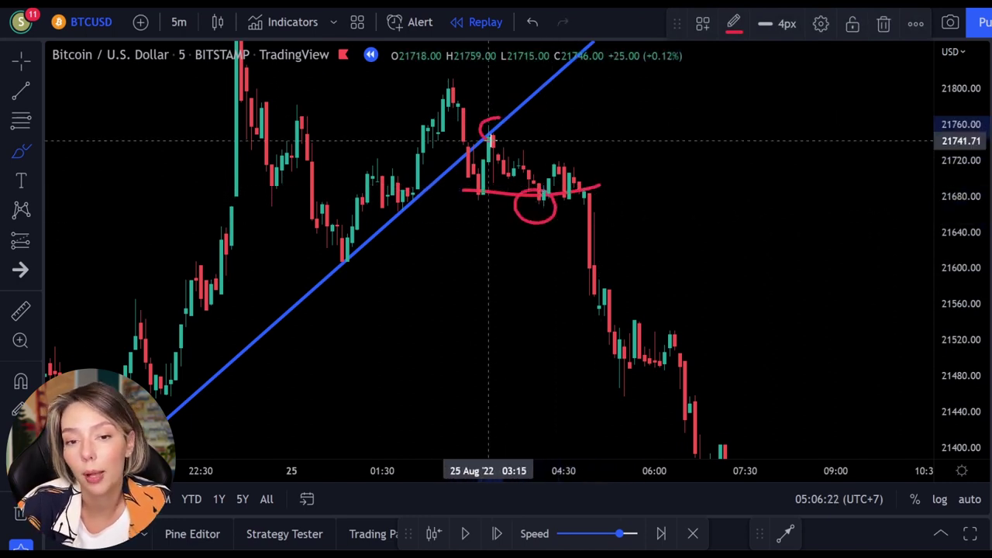
{"action": "mouse_move", "coordinate": [489, 151]}
{"action": "left_mouse_down"}
{"action": "mouse_move", "coordinate": [516, 271]}
{"action": "mouse_move", "coordinate": [474, 232]}
{"action": "left_mouse_up"}
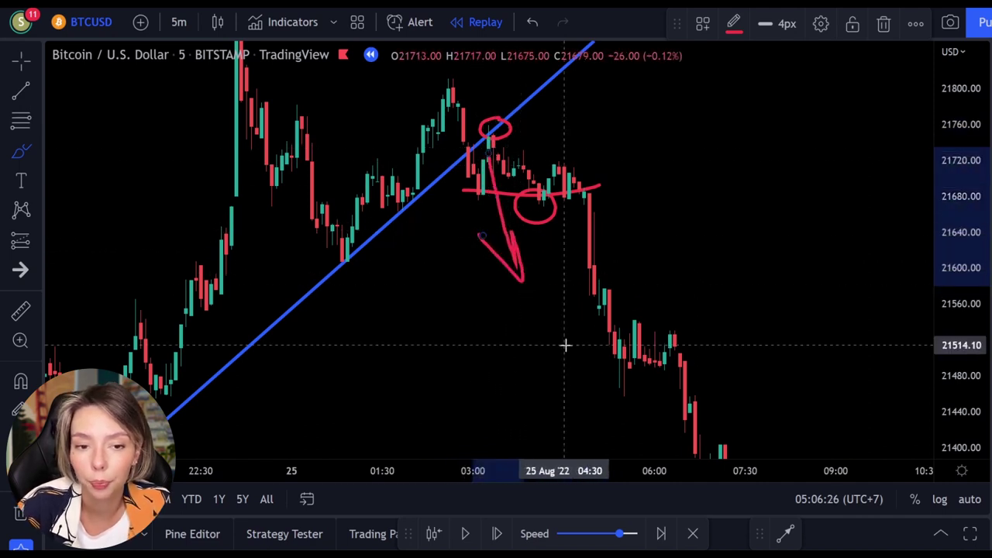
{"action": "key", "text": "ctrl+z"}
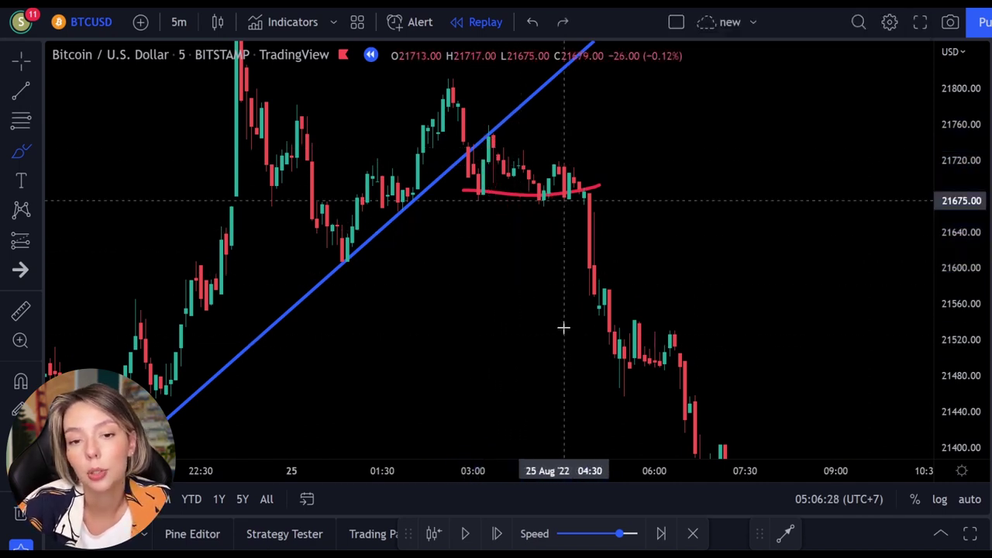
{"action": "key", "text": "ctrl+z"}
Brush a large downward arrow beside the sell-off after the trendline break, and delete it.
{"action": "mouse_move", "coordinate": [587, 148]}
{"action": "left_mouse_down"}
{"action": "mouse_move", "coordinate": [799, 294]}
{"action": "mouse_move", "coordinate": [828, 343]}
{"action": "mouse_move", "coordinate": [819, 265]}
{"action": "mouse_move", "coordinate": [814, 350]}
{"action": "mouse_move", "coordinate": [714, 276]}
{"action": "left_mouse_up"}
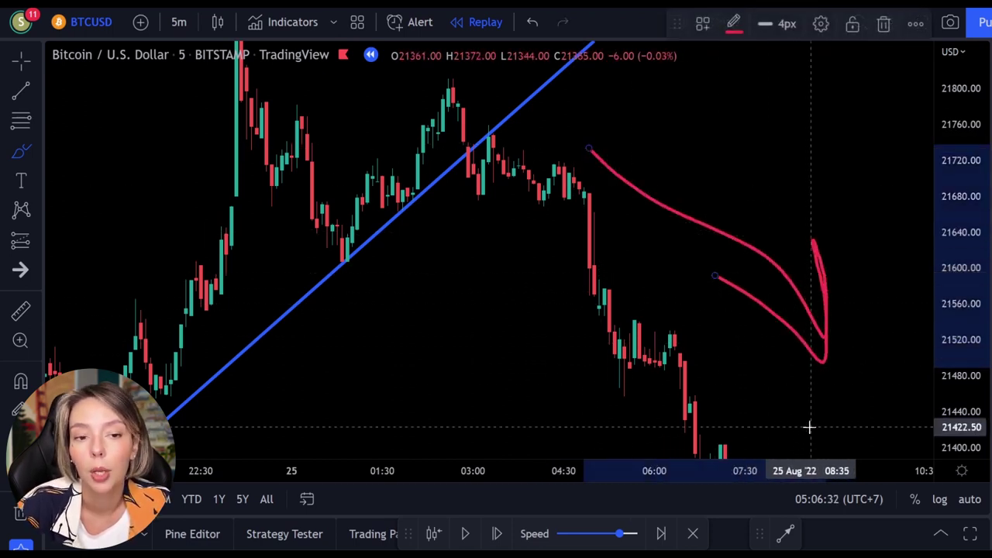
{"action": "key", "text": "Delete"}
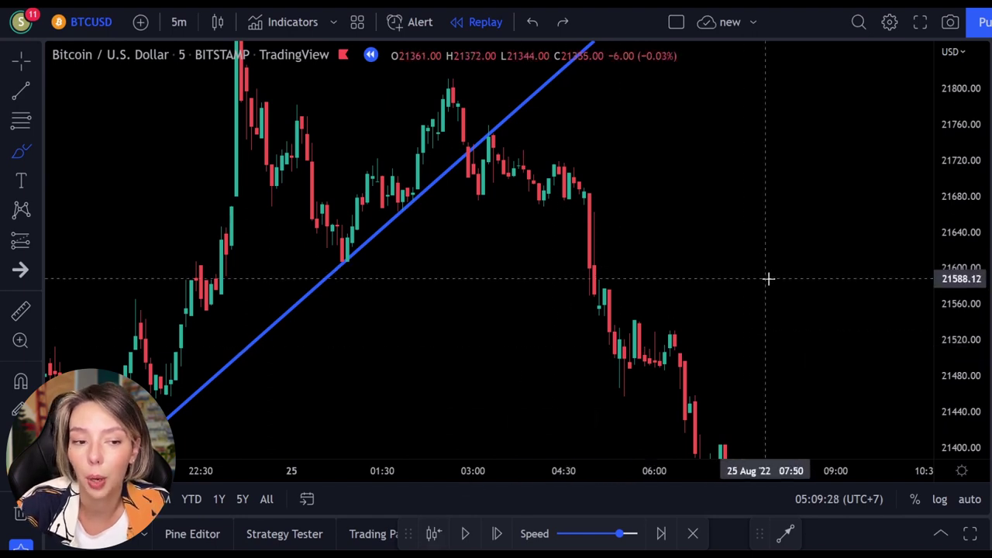
{"action": "left_click_drag", "start_coordinate": [953, 182], "coordinate": [958, 256]}
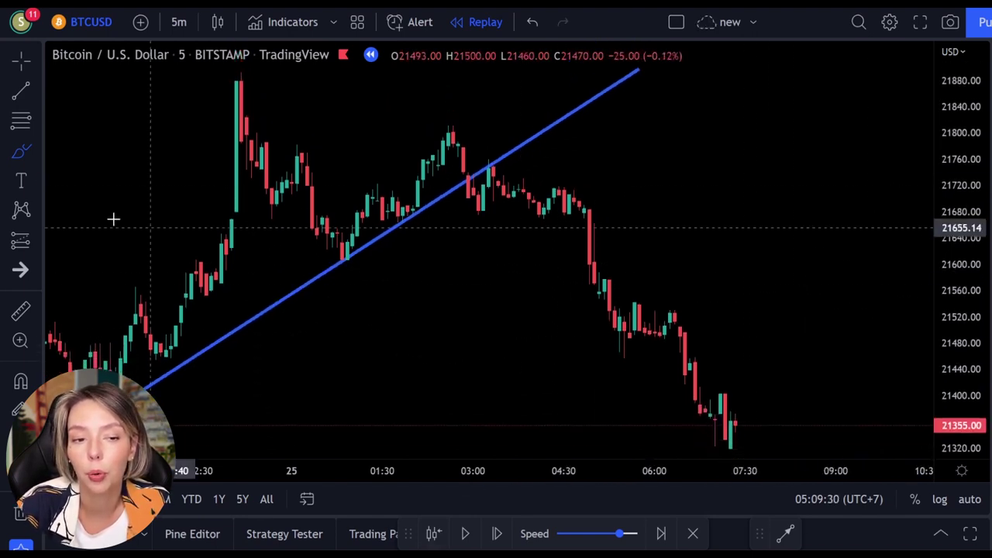
{"action": "left_click", "coordinate": [22, 150]}
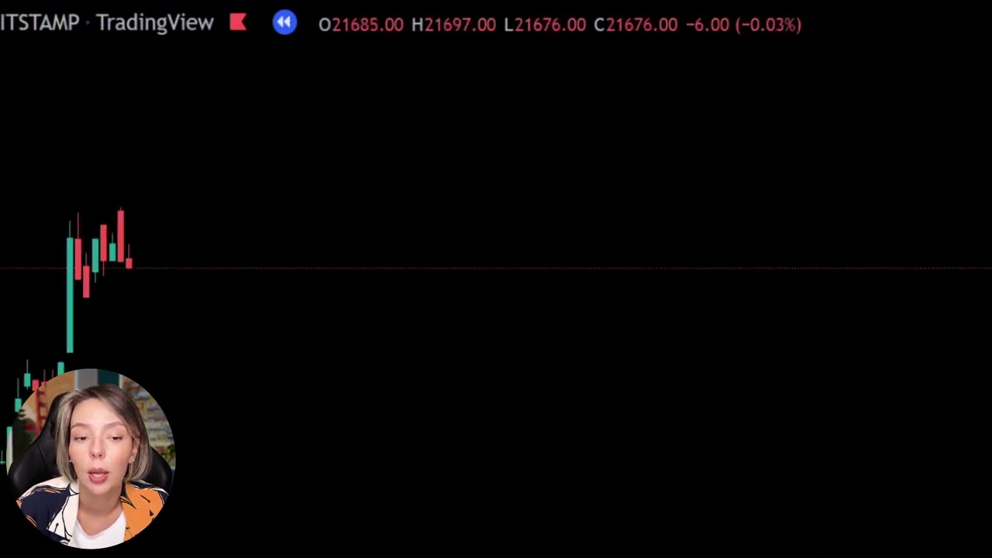
{"action": "left_click_drag", "start_coordinate": [675, 497], "coordinate": [981, 491]}
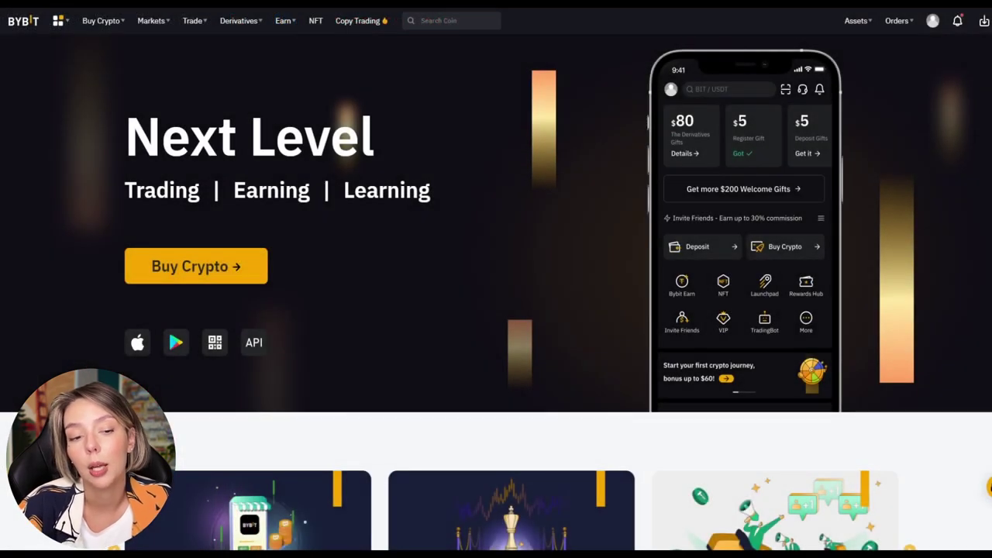
Look over the market listings and product suite on the Bybit home page.
{"action": "scroll", "coordinate": [559, 136], "scroll_direction": "down", "scroll_amount": 3}
{"action": "scroll", "coordinate": [875, 255], "scroll_direction": "down", "scroll_amount": 7}
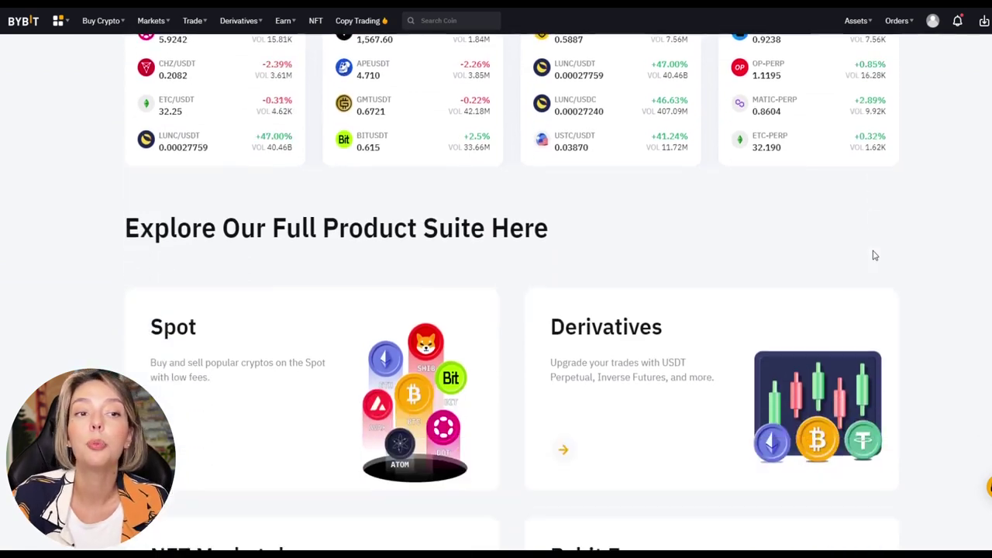
{"action": "scroll", "coordinate": [873, 252], "scroll_direction": "up", "scroll_amount": 10}
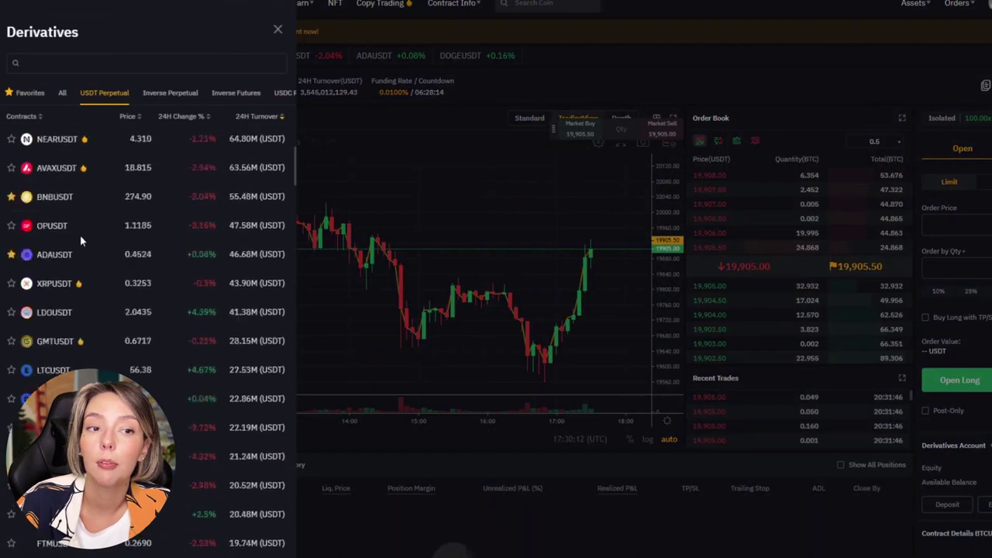
Browse the USDT Perpetual contracts in the derivatives list, and leave the list.
{"action": "scroll", "coordinate": [82, 255], "scroll_direction": "down", "scroll_amount": 15}
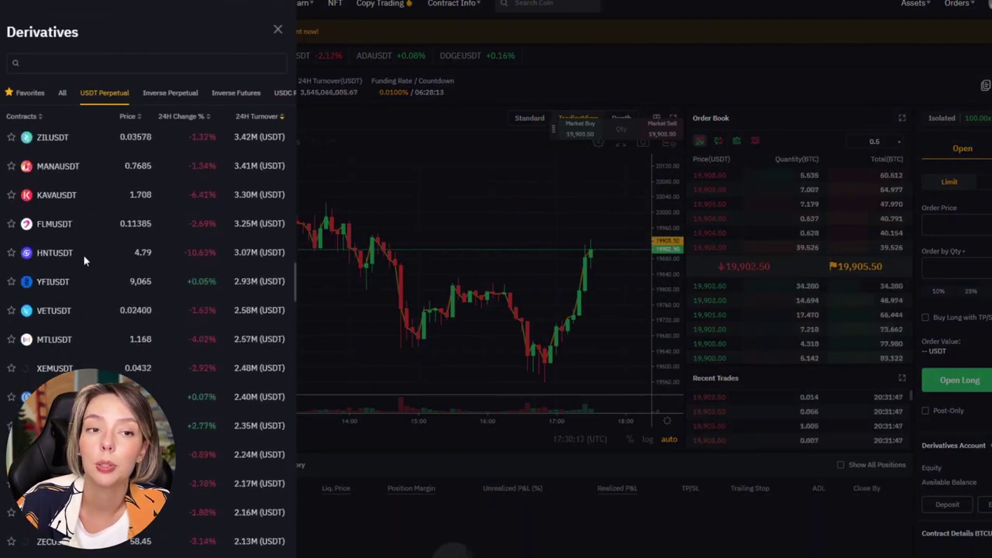
{"action": "scroll", "coordinate": [88, 262], "scroll_direction": "down", "scroll_amount": 6}
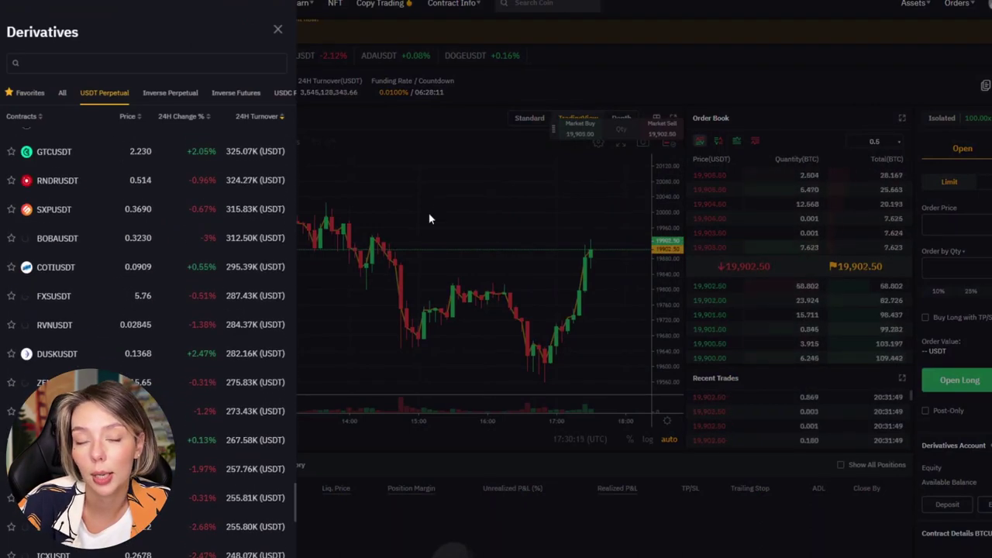
{"action": "left_click", "coordinate": [418, 230]}
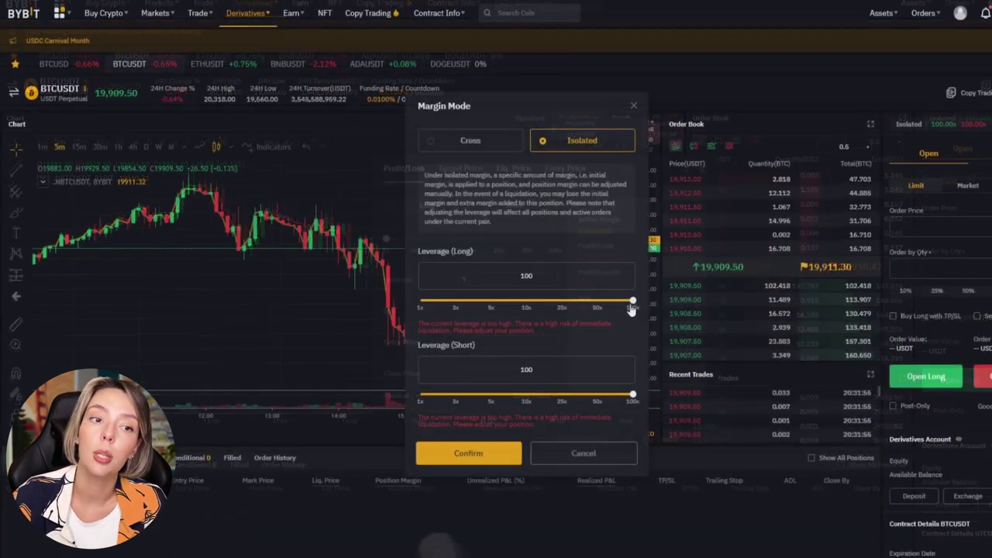
Try a long leverage of 10x in the isolated margin settings for BTCUSDT, and cancel it.
{"action": "left_click_drag", "start_coordinate": [632, 300], "coordinate": [536, 300]}
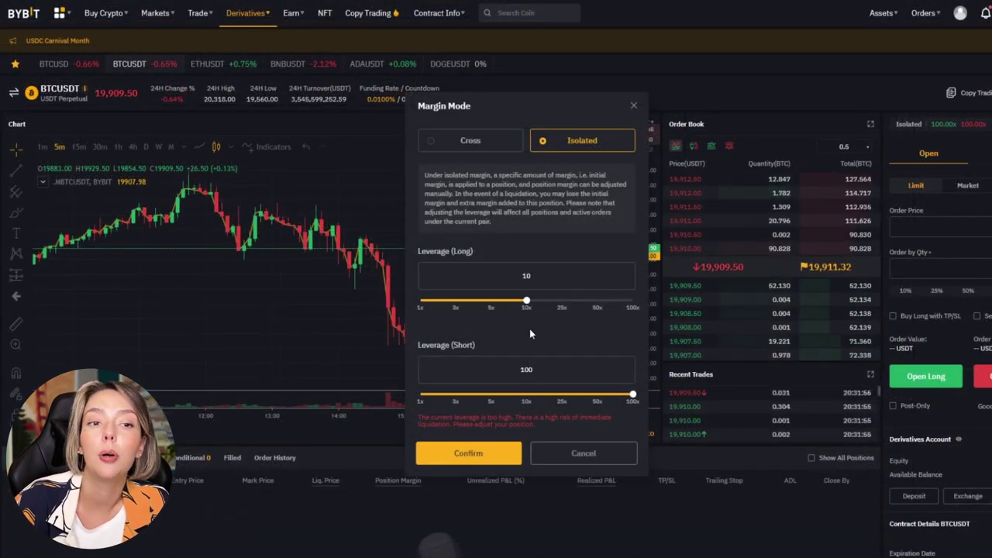
{"action": "left_click", "coordinate": [588, 453]}
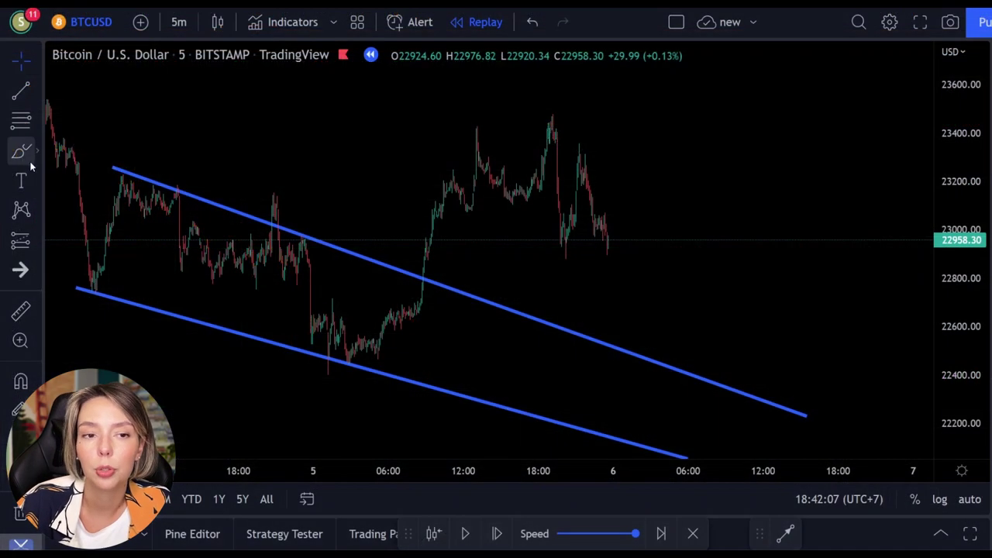
Brush a zigzag path from the falling wedge breakout through two retests of the upper line to the high, and undo it.
{"action": "left_click", "coordinate": [22, 153]}
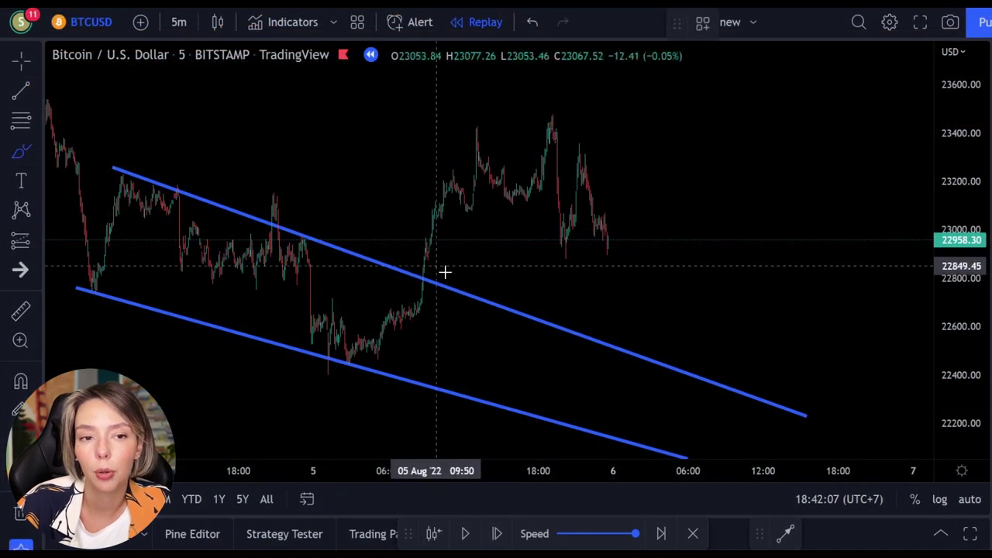
{"action": "left_click", "coordinate": [20, 62]}
{"action": "left_click_drag", "start_coordinate": [675, 142], "coordinate": [609, 91]}
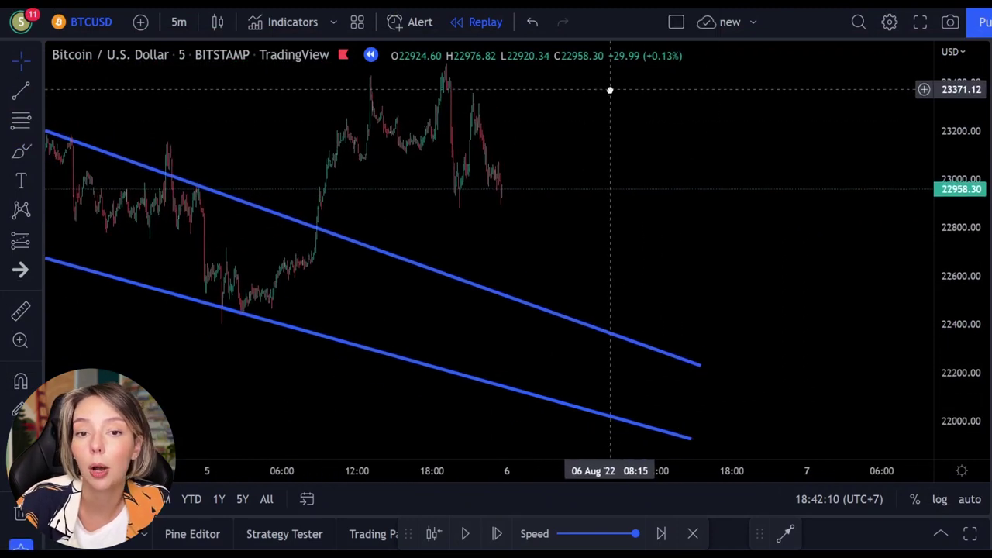
{"action": "left_click", "coordinate": [28, 155]}
{"action": "mouse_move", "coordinate": [312, 233]}
{"action": "left_mouse_down"}
{"action": "mouse_move", "coordinate": [321, 199]}
{"action": "mouse_move", "coordinate": [341, 210]}
{"action": "mouse_move", "coordinate": [376, 181]}
{"action": "mouse_move", "coordinate": [380, 256]}
{"action": "mouse_move", "coordinate": [465, 68]}
{"action": "left_mouse_up"}
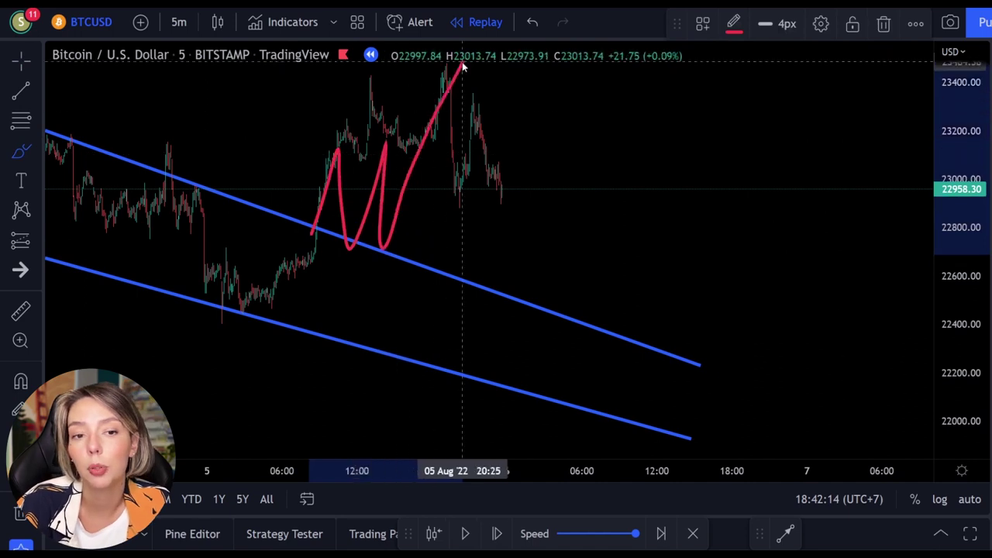
{"action": "key", "text": "ctrl+z"}
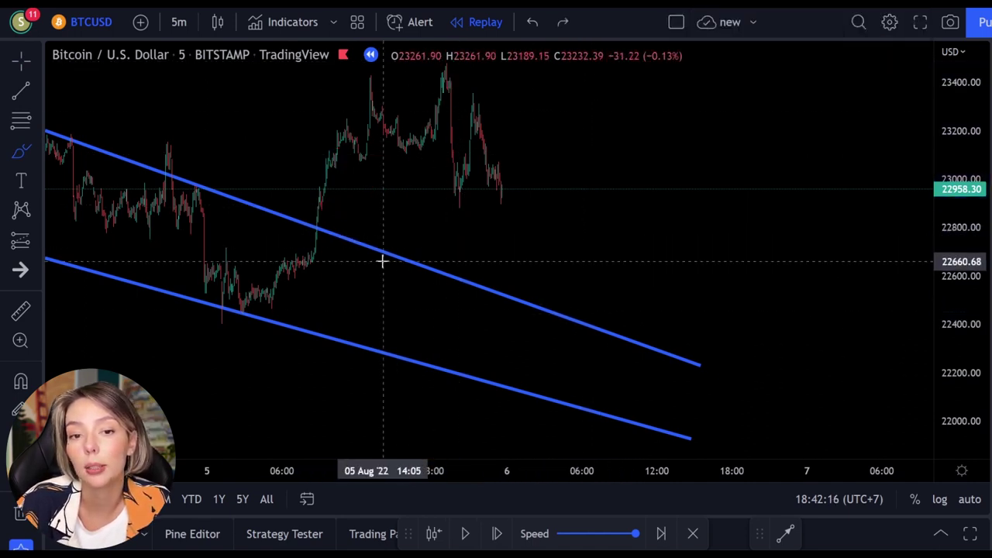
Brush temporary marks at the wedge breakout and above its upper line, and undo them.
{"action": "mouse_move", "coordinate": [330, 217]}
{"action": "left_mouse_down"}
{"action": "mouse_move", "coordinate": [324, 252]}
{"action": "mouse_move", "coordinate": [325, 205]}
{"action": "left_mouse_up"}
{"action": "mouse_move", "coordinate": [414, 224]}
{"action": "left_mouse_down"}
{"action": "mouse_move", "coordinate": [447, 244]}
{"action": "mouse_move", "coordinate": [411, 241]}
{"action": "left_mouse_up"}
{"action": "key", "text": "ctrl+z"}
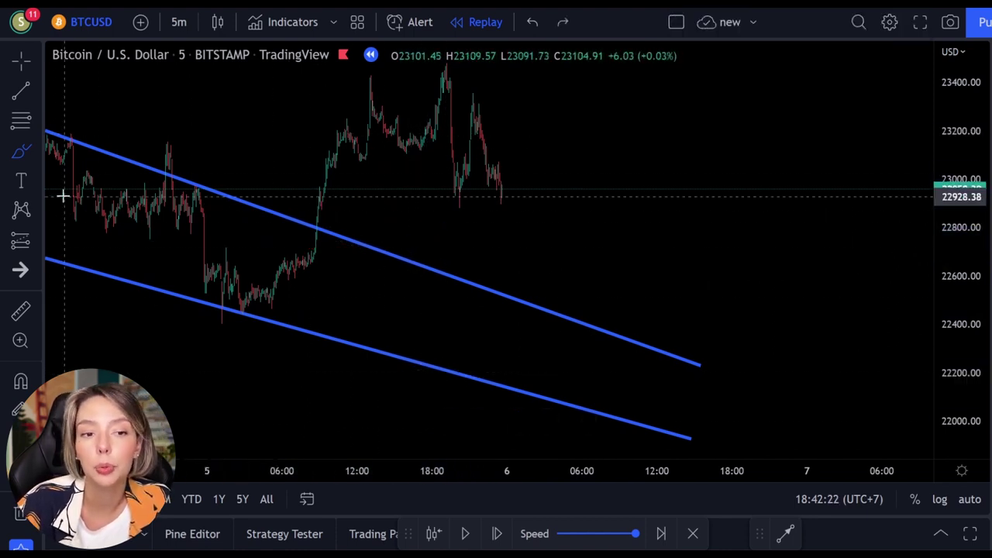
Draw a green rectangle zone from the wedge breakout point forward to early 6 August, spanning about 22,780 to 22,840.
{"action": "left_click", "coordinate": [17, 155]}
{"action": "left_click", "coordinate": [93, 220]}
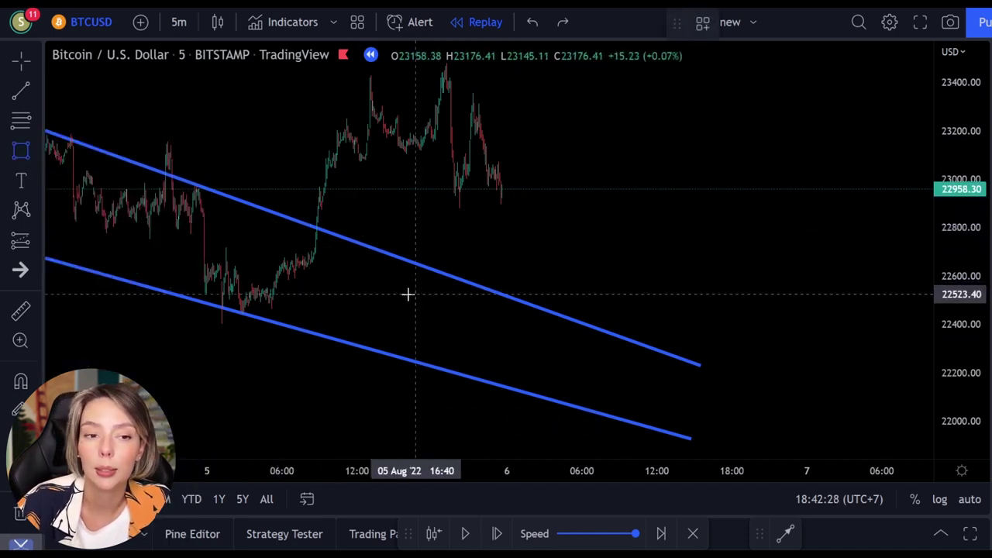
{"action": "left_click_drag", "start_coordinate": [319, 219], "coordinate": [896, 233]}
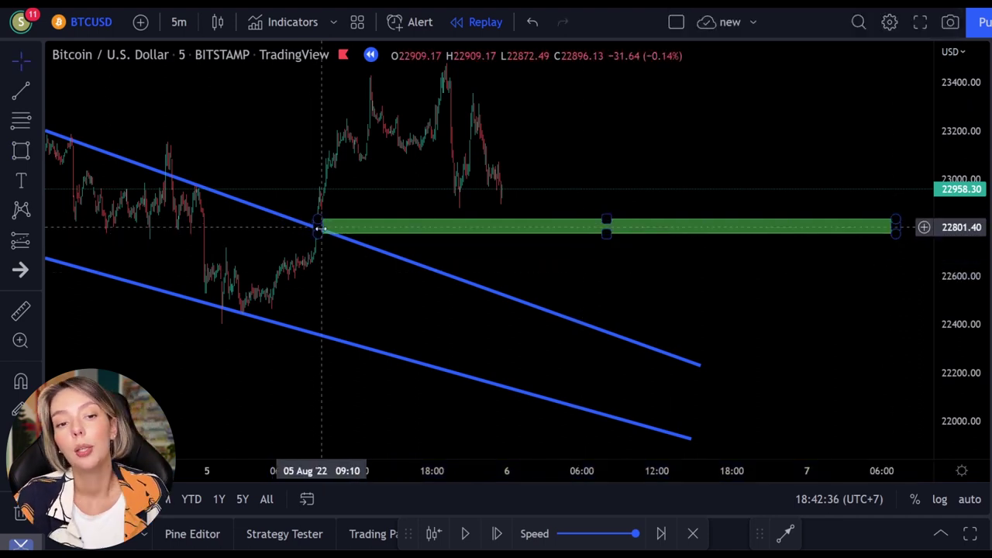
Play the bar replay until price comes down to the green zone, and pause it there.
{"action": "left_click", "coordinate": [465, 535]}
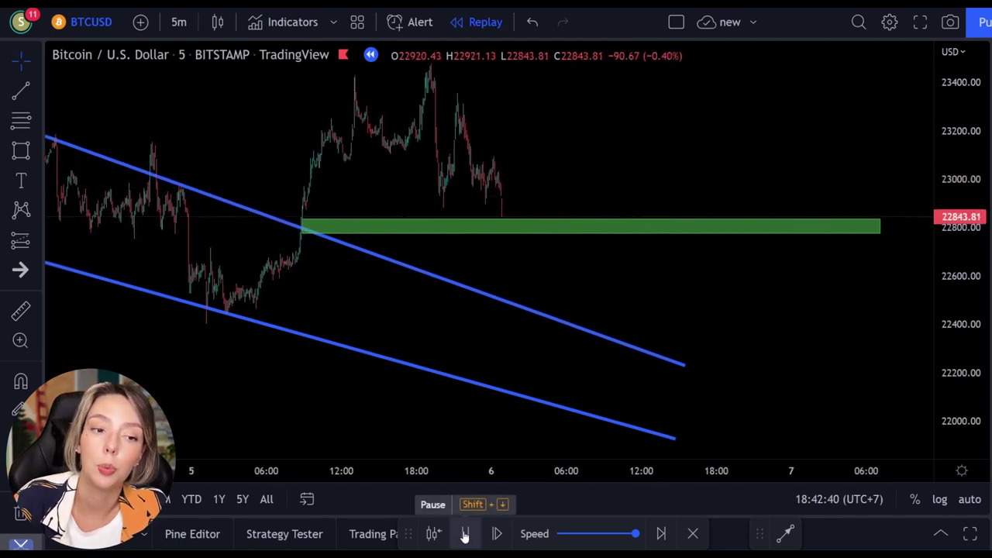
{"action": "left_click", "coordinate": [466, 535]}
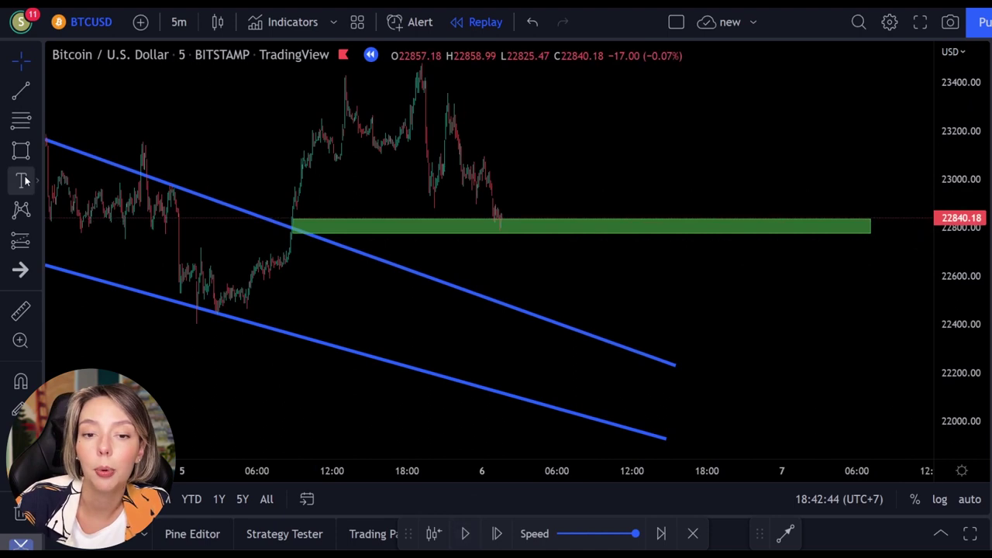
Mark the candles reaching the green zone with a brush stroke, and undo it.
{"action": "left_click", "coordinate": [35, 152]}
{"action": "left_click", "coordinate": [88, 154]}
{"action": "mouse_move", "coordinate": [539, 204]}
{"action": "left_mouse_down"}
{"action": "mouse_move", "coordinate": [566, 244]}
{"action": "mouse_move", "coordinate": [522, 194]}
{"action": "left_mouse_up"}
{"action": "key", "text": "ctrl+z"}
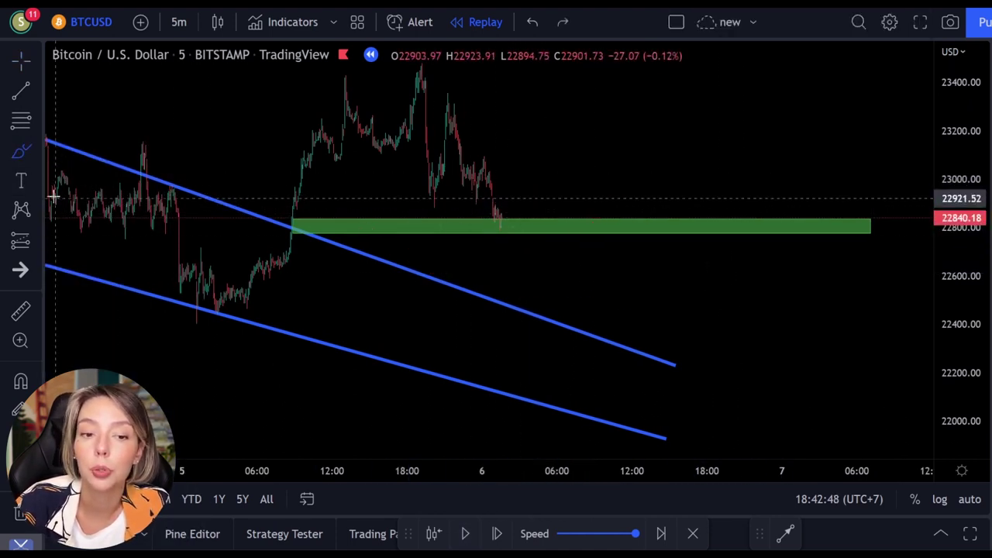
Place a long position at the green zone with entry 22,835.72, stop 22,732.76 and target 23,288.75, extended to early 7 August.
{"action": "left_click", "coordinate": [34, 243]}
{"action": "left_click", "coordinate": [89, 228]}
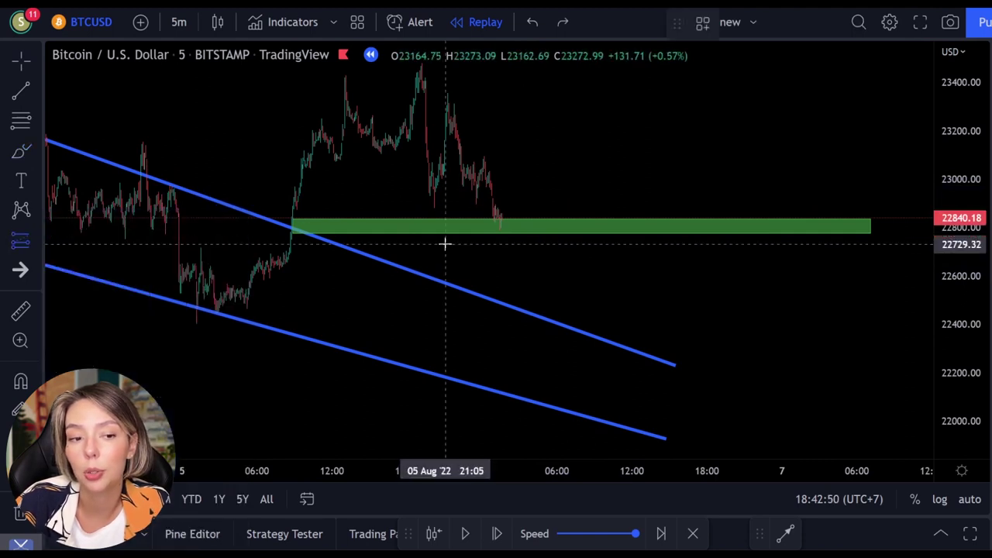
{"action": "left_click", "coordinate": [503, 221]}
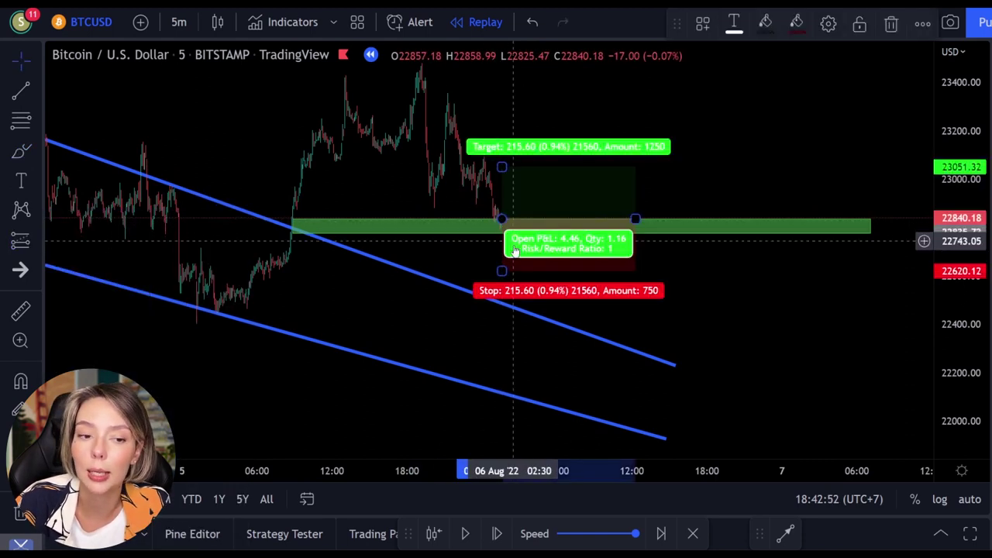
{"action": "left_click_drag", "start_coordinate": [502, 167], "coordinate": [502, 110]}
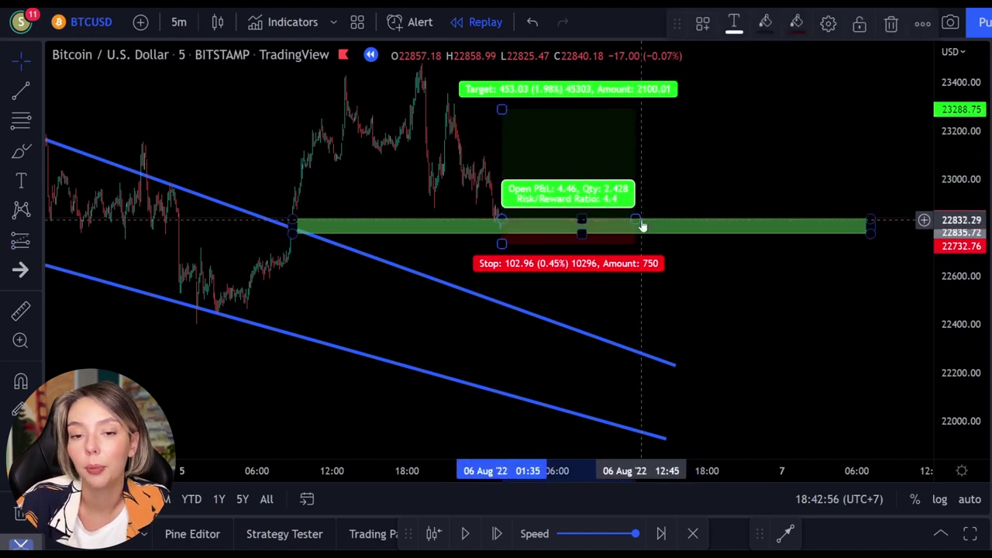
{"action": "left_click_drag", "start_coordinate": [635, 219], "coordinate": [793, 221]}
Play the bar replay until price reaches the target, pause it, and shorten the long position to about 06:25 on 6 August.
{"action": "left_click", "coordinate": [466, 535]}
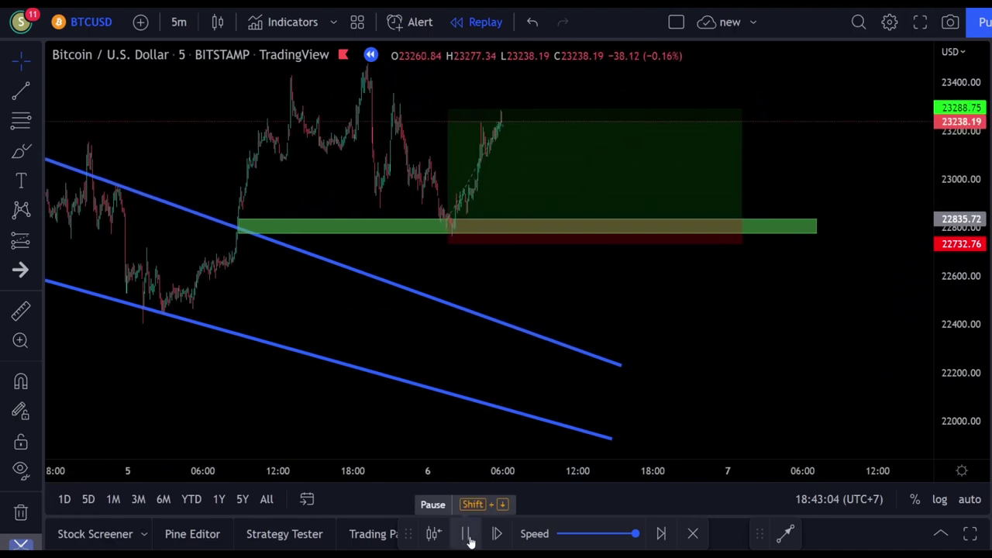
{"action": "left_click", "coordinate": [467, 534]}
{"action": "left_click_drag", "start_coordinate": [727, 217], "coordinate": [500, 219]}
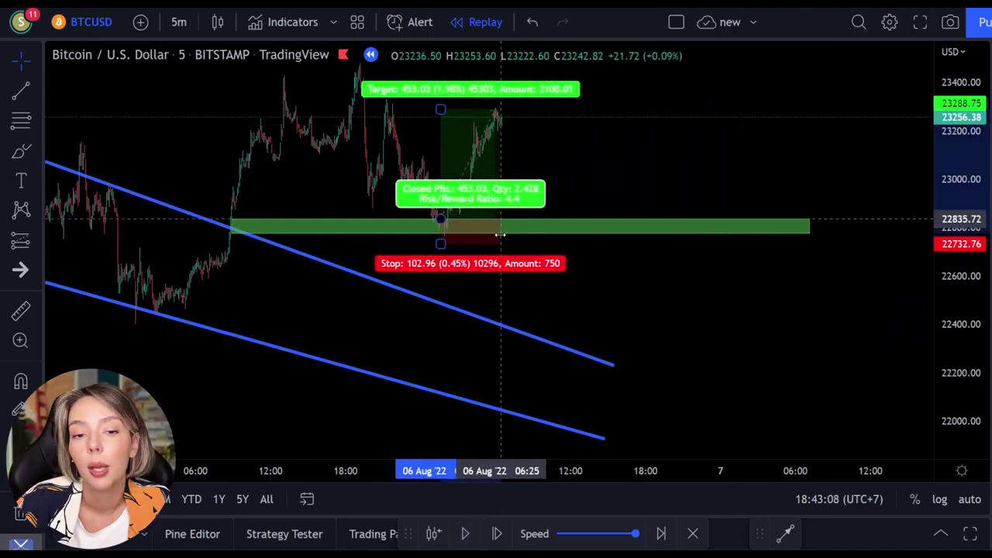
{"action": "left_click", "coordinate": [635, 318]}
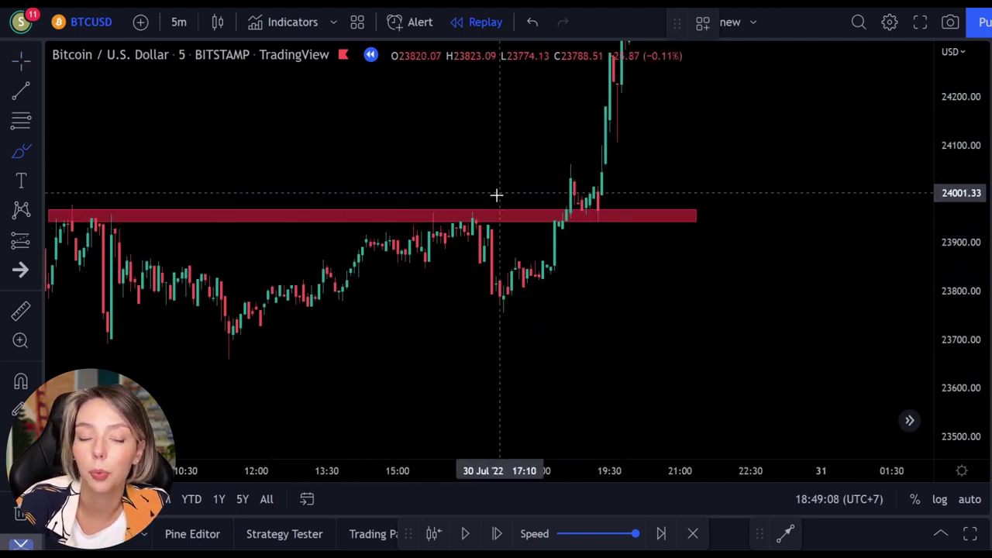
Brush a circle at the retest of the red zone and a stroke along the rise after it, and undo the marks.
{"action": "left_click", "coordinate": [594, 209]}
{"action": "left_click", "coordinate": [594, 217]}
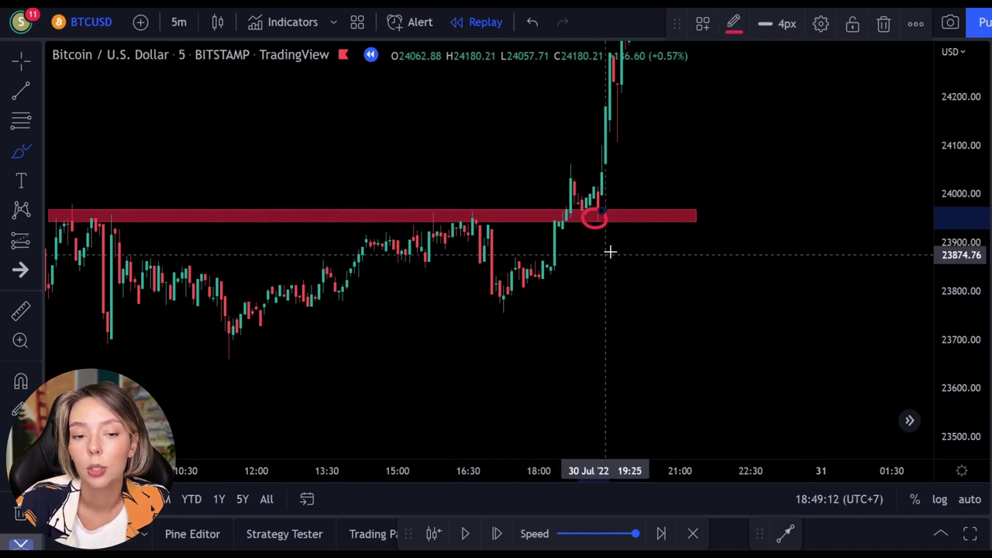
{"action": "mouse_move", "coordinate": [564, 223]}
{"action": "left_mouse_down"}
{"action": "mouse_move", "coordinate": [576, 179]}
{"action": "mouse_move", "coordinate": [617, 220]}
{"action": "mouse_move", "coordinate": [680, 78]}
{"action": "left_mouse_up"}
{"action": "key", "text": "ctrl+z"}
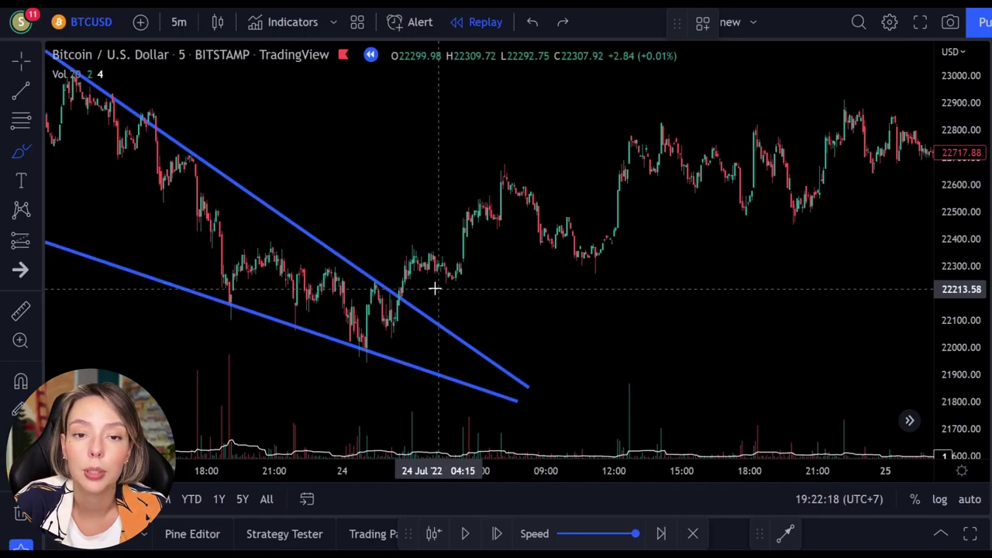
Circle the 24 July wedge breakout, brush a sideways path that ends in a steep rise, and undo both marks.
{"action": "mouse_move", "coordinate": [397, 281]}
{"action": "left_mouse_down"}
{"action": "mouse_move", "coordinate": [354, 276]}
{"action": "mouse_move", "coordinate": [411, 308]}
{"action": "mouse_move", "coordinate": [449, 274]}
{"action": "mouse_move", "coordinate": [456, 292]}
{"action": "mouse_move", "coordinate": [467, 260]}
{"action": "mouse_move", "coordinate": [556, 267]}
{"action": "mouse_move", "coordinate": [613, 210]}
{"action": "mouse_move", "coordinate": [627, 116]}
{"action": "left_mouse_up"}
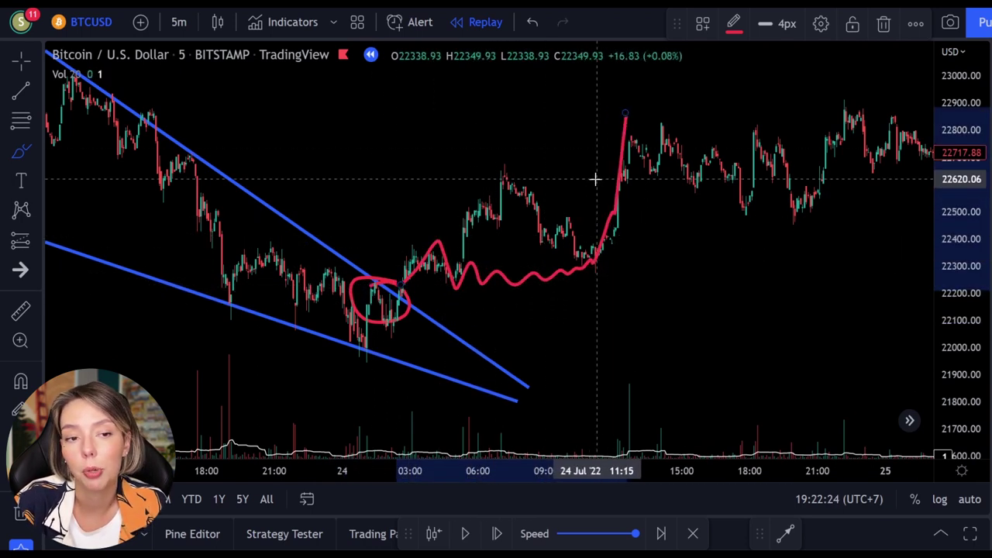
{"action": "key", "text": "ctrl+z"}
{"action": "key", "text": "ctrl+z"}
Brush a path forward from the wedge breakout, cross it out with an X, and undo the marks.
{"action": "mouse_move", "coordinate": [403, 301]}
{"action": "left_mouse_down"}
{"action": "mouse_move", "coordinate": [653, 297]}
{"action": "mouse_move", "coordinate": [821, 309]}
{"action": "left_mouse_up"}
{"action": "left_click_drag", "start_coordinate": [628, 283], "coordinate": [704, 338]}
{"action": "left_click_drag", "start_coordinate": [704, 283], "coordinate": [636, 334]}
{"action": "key", "text": "ctrl+z"}
{"action": "key", "text": "ctrl+z"}
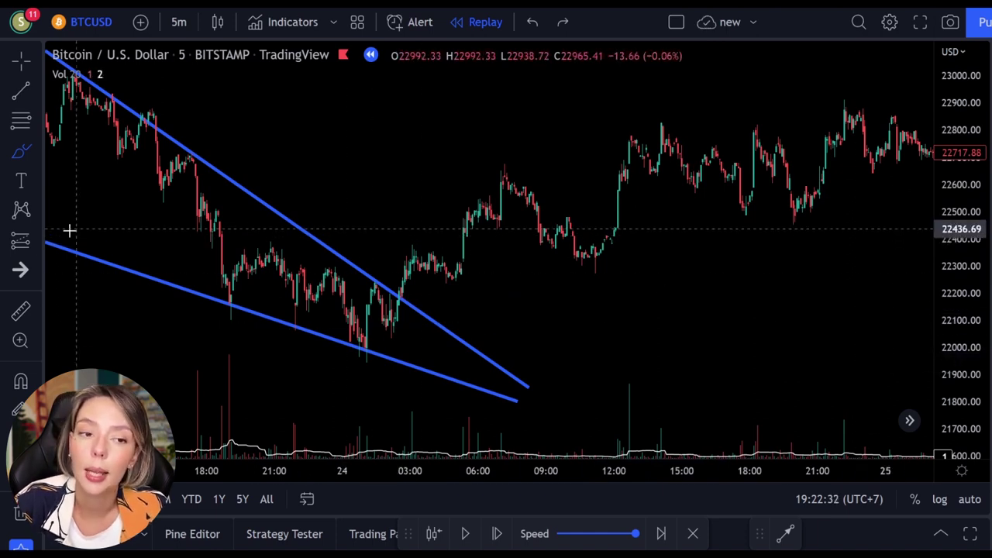
Place a long position after the wedge breakout with entry 22,280.82, stop 22,164.68 and target 22,730.08, extended to about 18:00 on 24 July.
{"action": "left_click", "coordinate": [31, 247]}
{"action": "left_click", "coordinate": [74, 229]}
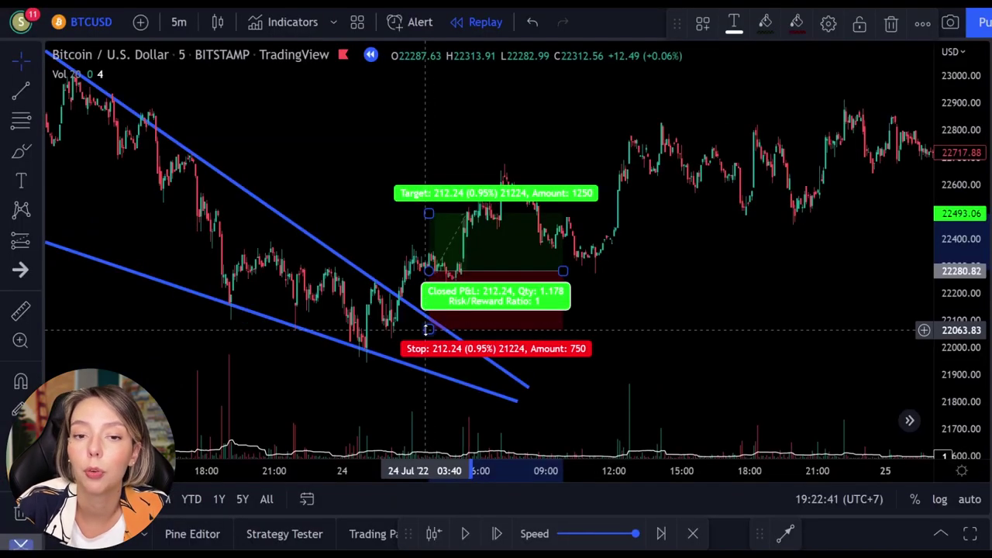
{"action": "left_click_drag", "start_coordinate": [427, 325], "coordinate": [426, 303]}
{"action": "left_click_drag", "start_coordinate": [428, 211], "coordinate": [429, 148]}
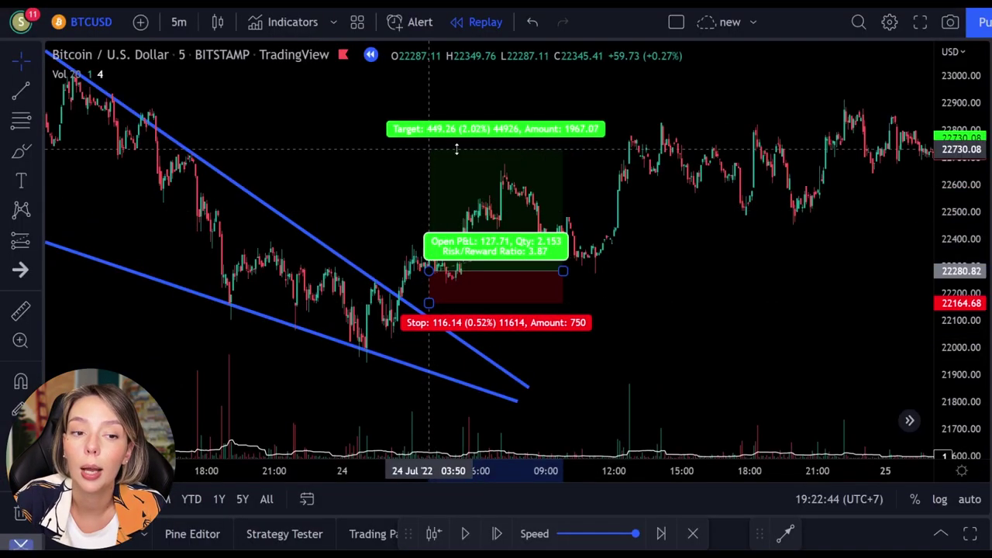
{"action": "left_click_drag", "start_coordinate": [561, 269], "coordinate": [749, 252]}
{"action": "left_click", "coordinate": [820, 268]}
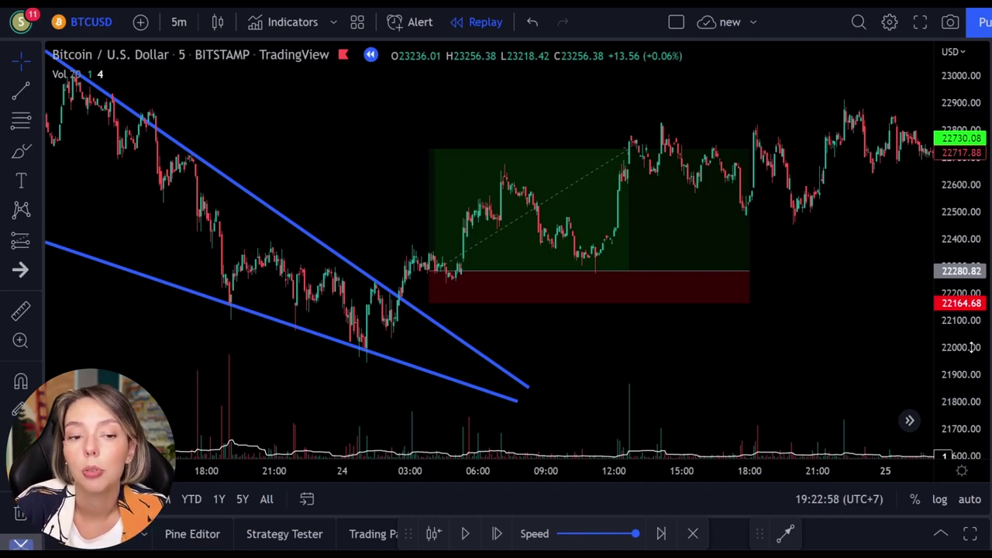
Brush a wavy stroke above the volume bars below the long position, and undo it.
{"action": "left_click", "coordinate": [25, 151]}
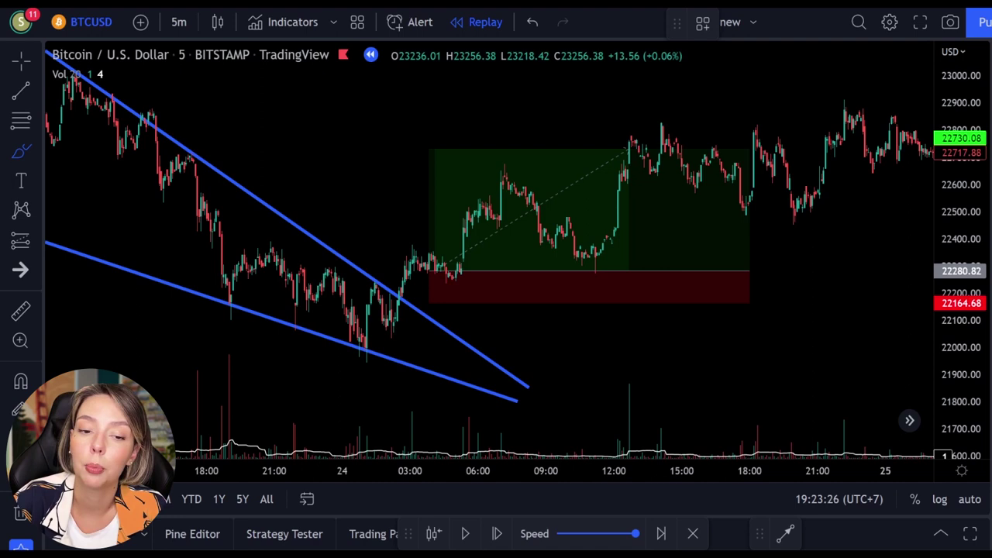
{"action": "mouse_move", "coordinate": [458, 406]}
{"action": "left_mouse_down"}
{"action": "mouse_move", "coordinate": [518, 410]}
{"action": "mouse_move", "coordinate": [636, 383]}
{"action": "mouse_move", "coordinate": [659, 421]}
{"action": "mouse_move", "coordinate": [714, 409]}
{"action": "left_mouse_up"}
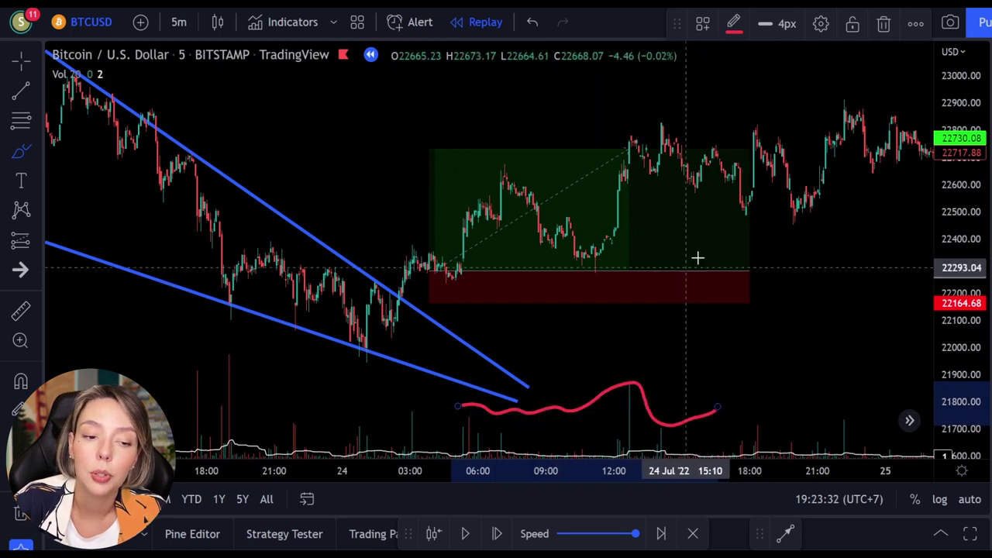
{"action": "key", "text": "ctrl+z"}
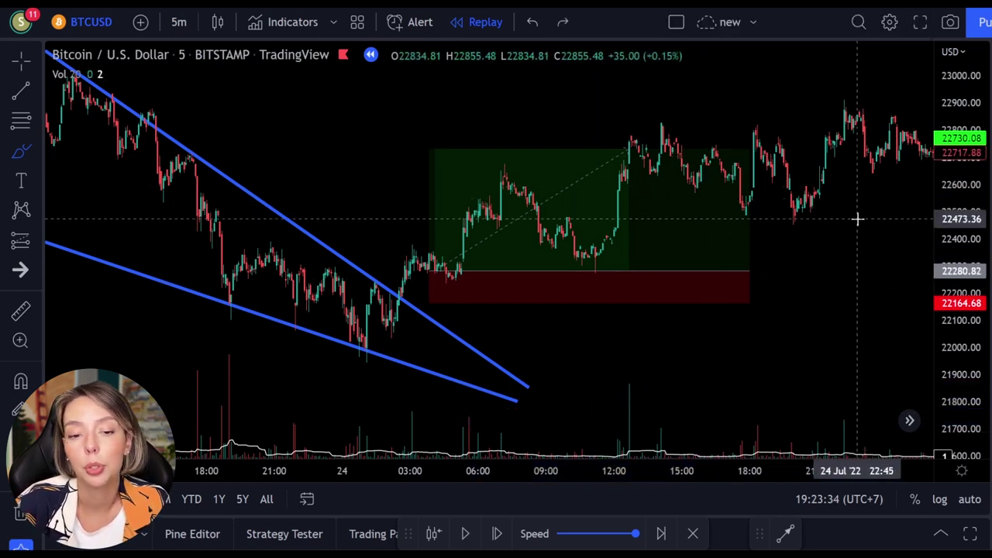